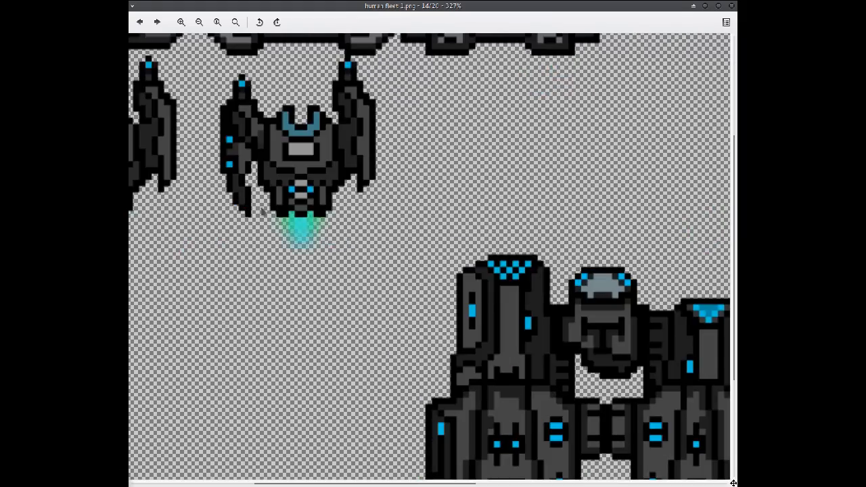
- Examine the pixel-art ships in human fleet 1.png up close and as a whole, and close the image
{"action": "scroll", "coordinate": [373, 239], "scroll_direction": "up", "scroll_amount": 1}
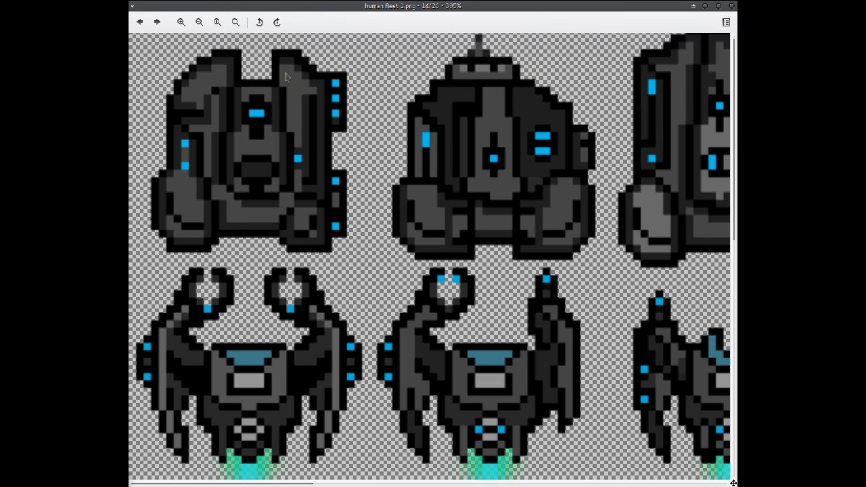
{"action": "scroll", "coordinate": [332, 55], "scroll_direction": "down", "scroll_amount": 8}
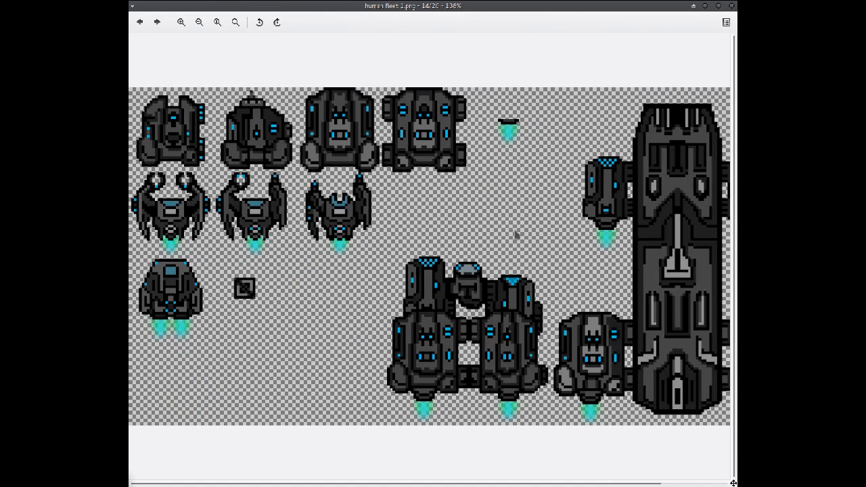
{"action": "scroll", "coordinate": [367, 200], "scroll_direction": "up", "scroll_amount": 3}
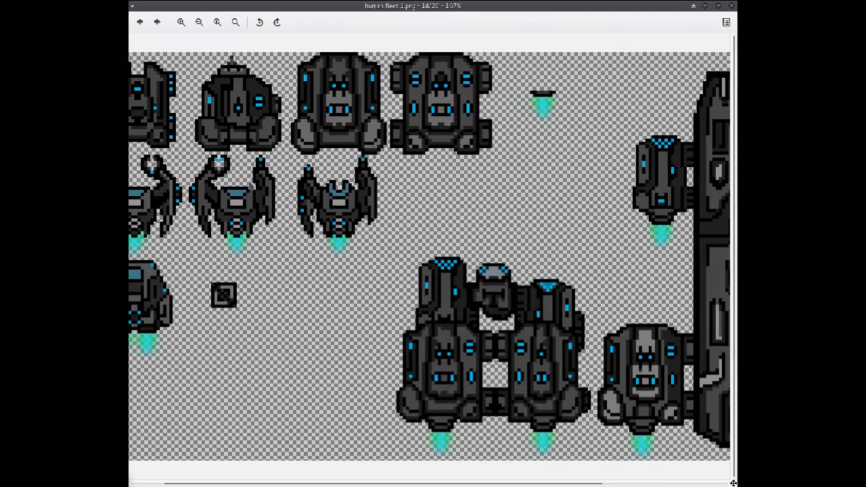
{"action": "scroll", "coordinate": [224, 112], "scroll_direction": "up", "scroll_amount": 8}
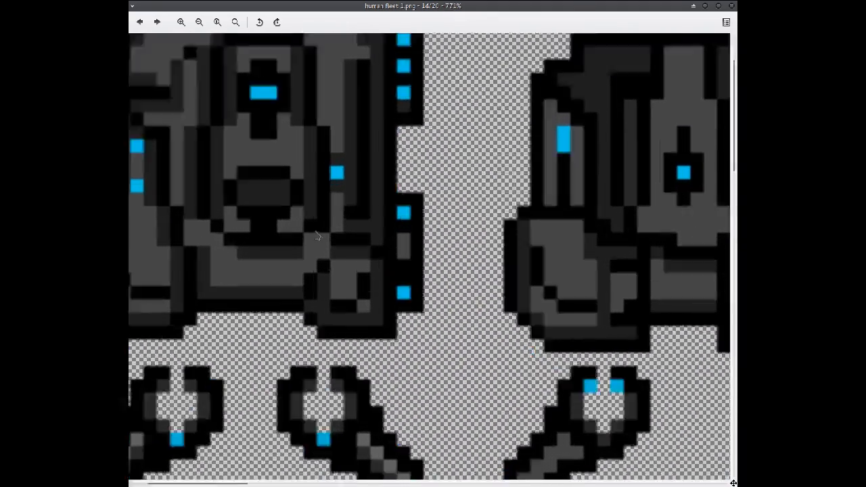
{"action": "left_click_drag", "start_coordinate": [316, 235], "coordinate": [246, 261]}
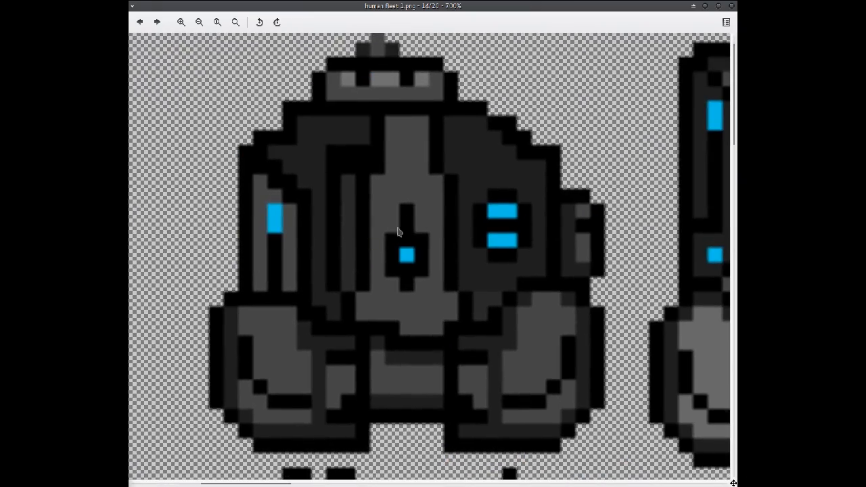
{"action": "scroll", "coordinate": [399, 231], "scroll_direction": "down", "scroll_amount": 8}
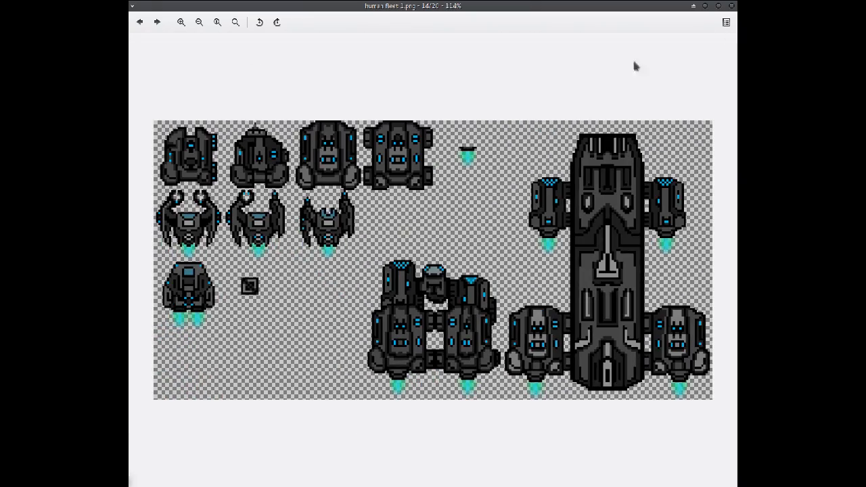
{"action": "left_click", "coordinate": [731, 6]}
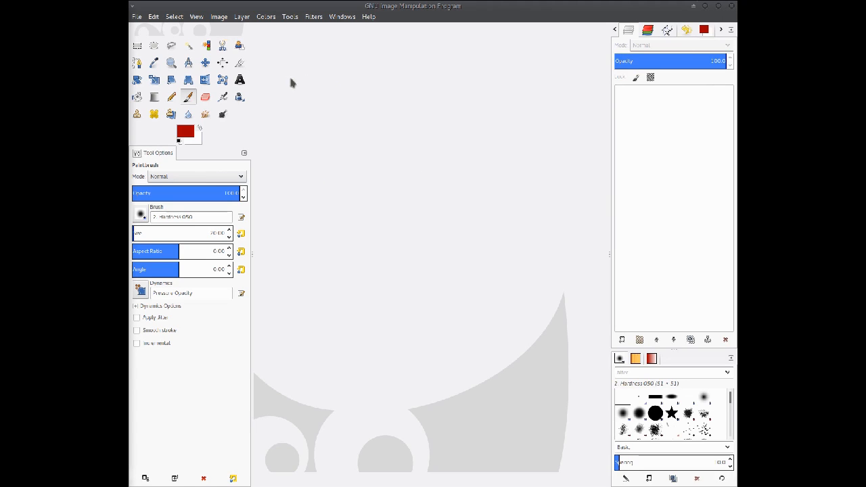
- Create a new blank image 16 px wide and 16 px high in GIMP
{"action": "left_click", "coordinate": [136, 17]}
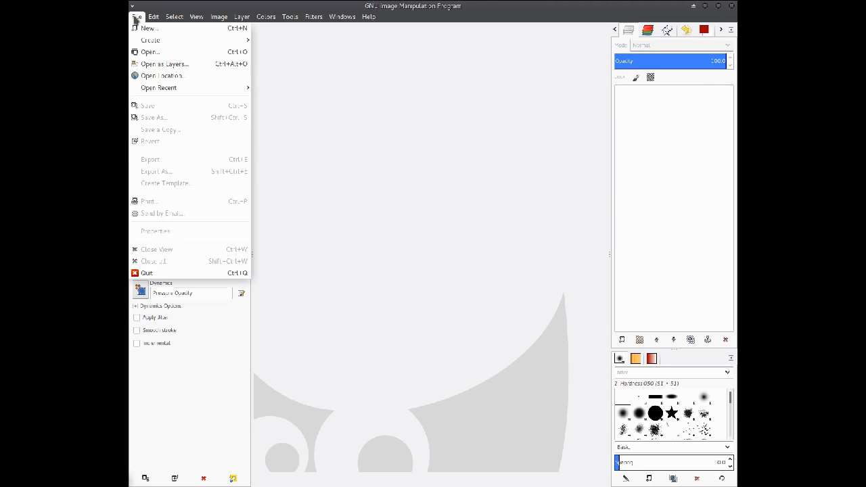
{"action": "left_click", "coordinate": [146, 31]}
{"action": "left_click", "coordinate": [346, 211]}
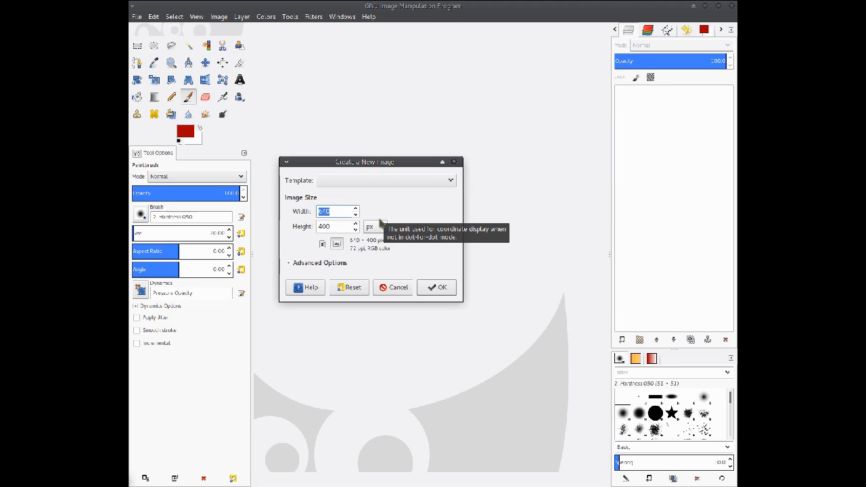
{"action": "type", "text": "16"}
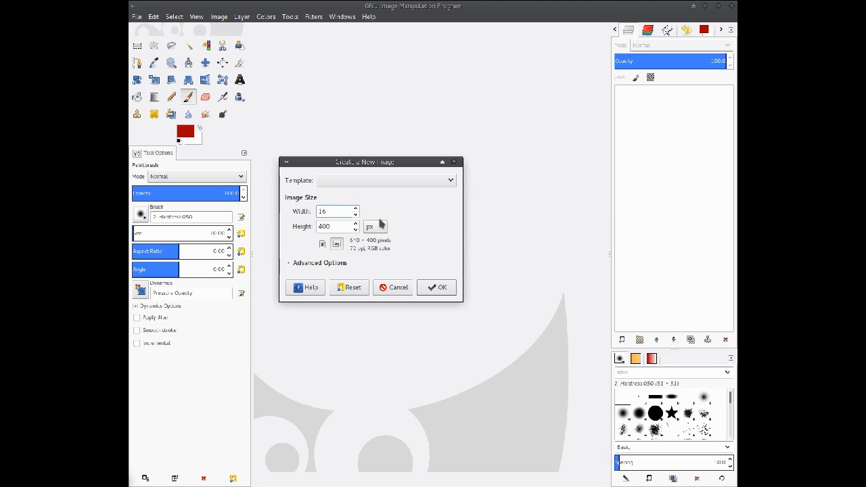
{"action": "key", "text": "Tab"}
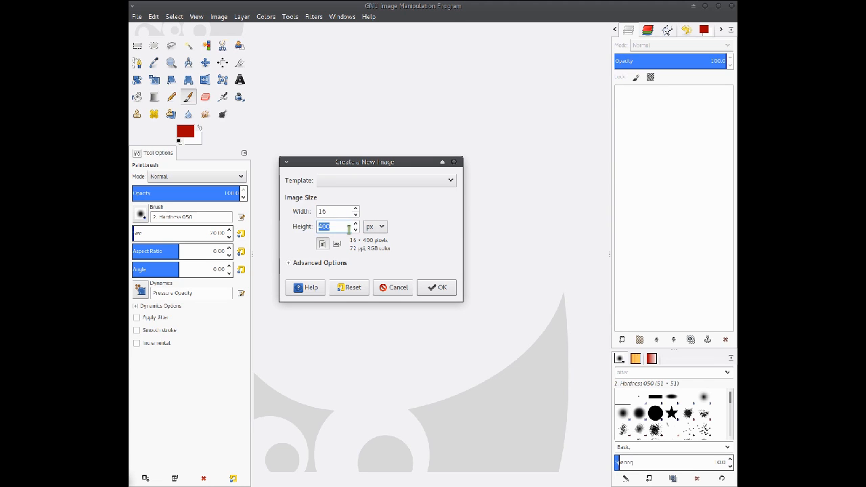
{"action": "left_click", "coordinate": [434, 287]}
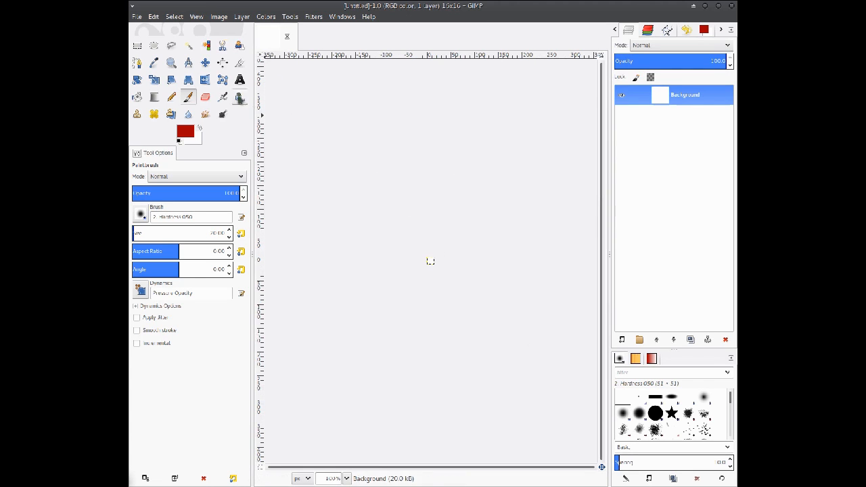
- Configure the image grid with a spacing of 1 px in both width and height
{"action": "left_click", "coordinate": [172, 63]}
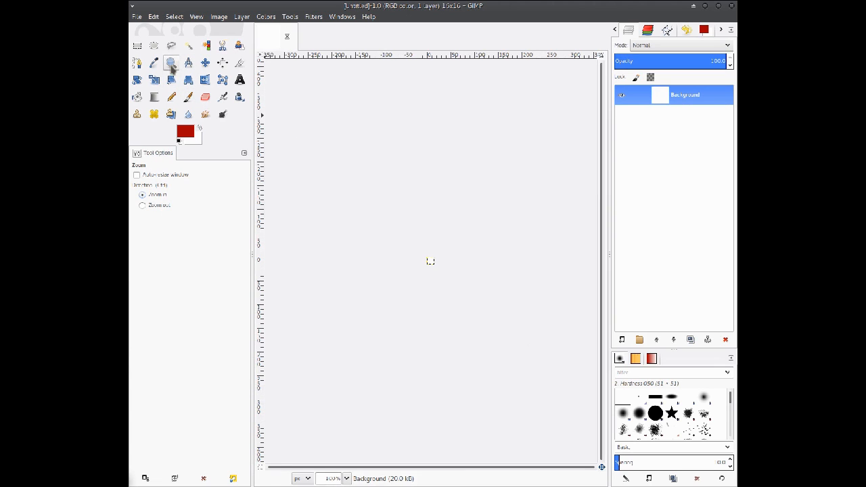
{"action": "left_click", "coordinate": [433, 263]}
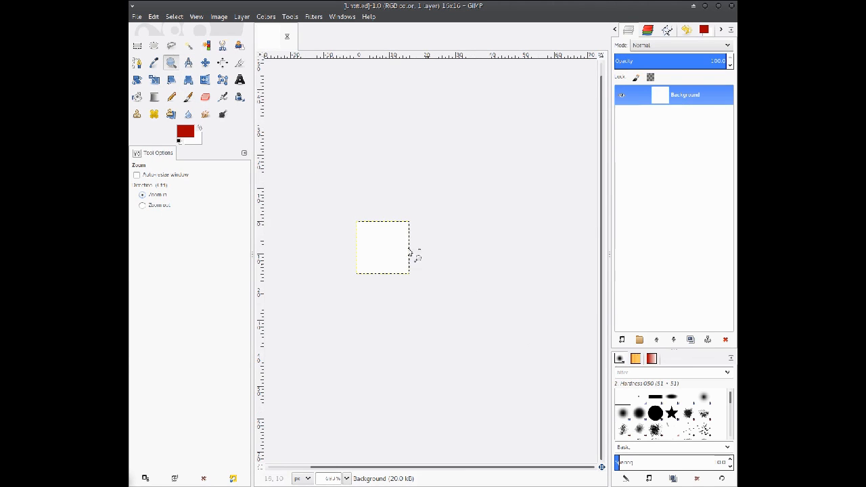
{"action": "left_click_drag", "start_coordinate": [337, 193], "coordinate": [447, 303]}
{"action": "left_click_drag", "start_coordinate": [317, 175], "coordinate": [524, 376]}
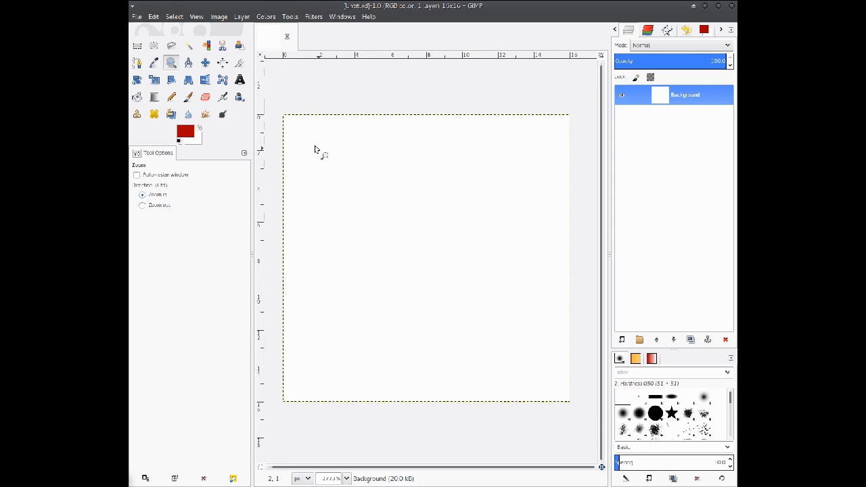
{"action": "left_click", "coordinate": [266, 18]}
{"action": "mouse_move", "coordinate": [225, 21]}
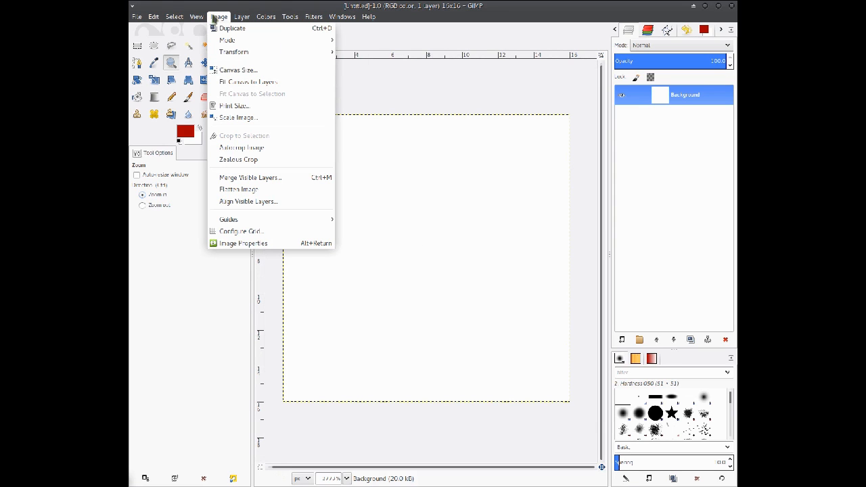
{"action": "left_click", "coordinate": [254, 232]}
{"action": "left_click_drag", "start_coordinate": [212, 236], "coordinate": [176, 236]}
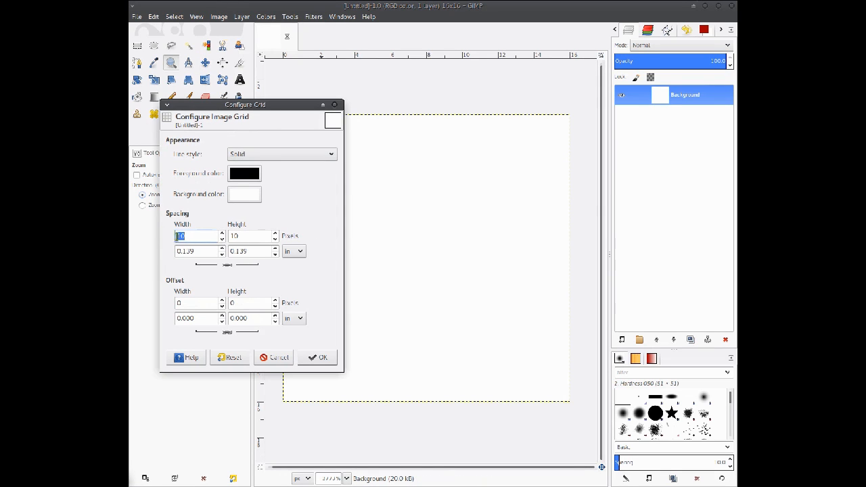
{"action": "type", "text": "1"}
{"action": "double_click", "coordinate": [248, 236]}
{"action": "type", "text": "1"}
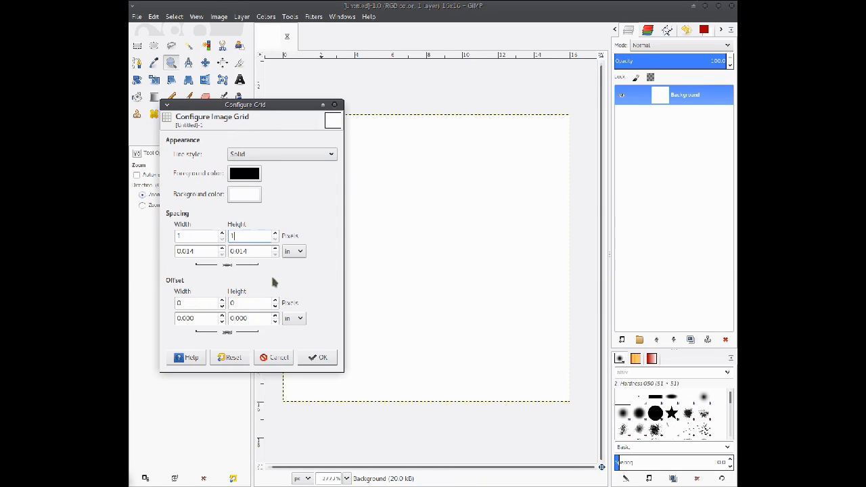
{"action": "left_click", "coordinate": [322, 359]}
- Show the grid over the 16 × 16 canvas
{"action": "left_click", "coordinate": [223, 20]}
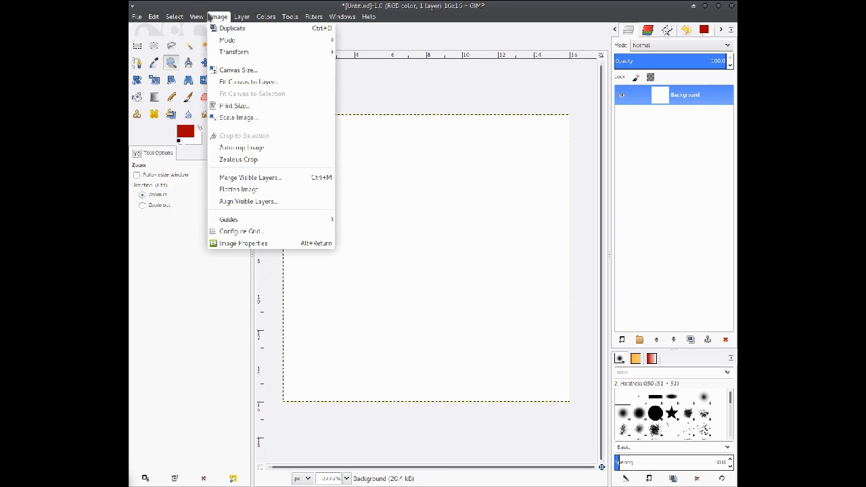
{"action": "mouse_move", "coordinate": [196, 16]}
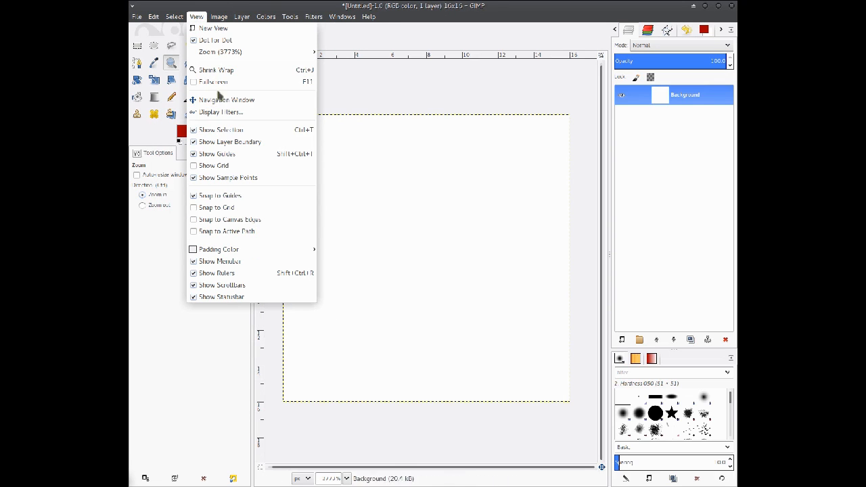
{"action": "left_click", "coordinate": [223, 166]}
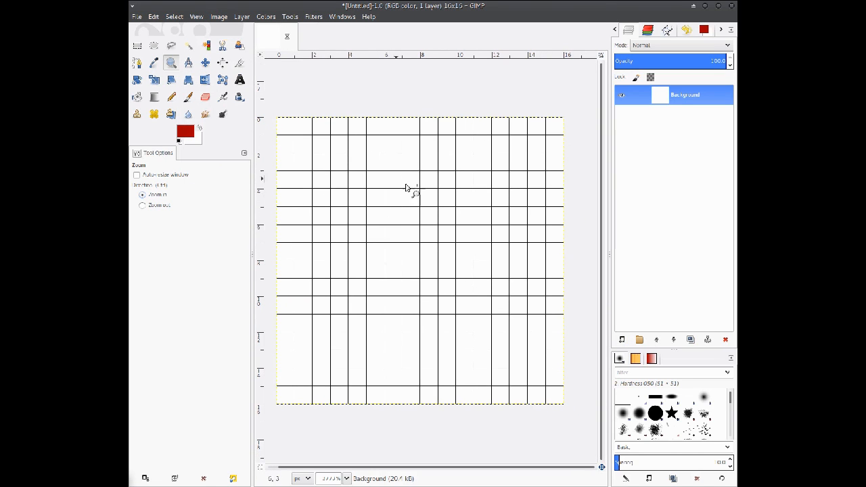
- Add a transparent 16 × 16 px layer named "ship 1" above the background
{"action": "left_click", "coordinate": [622, 339]}
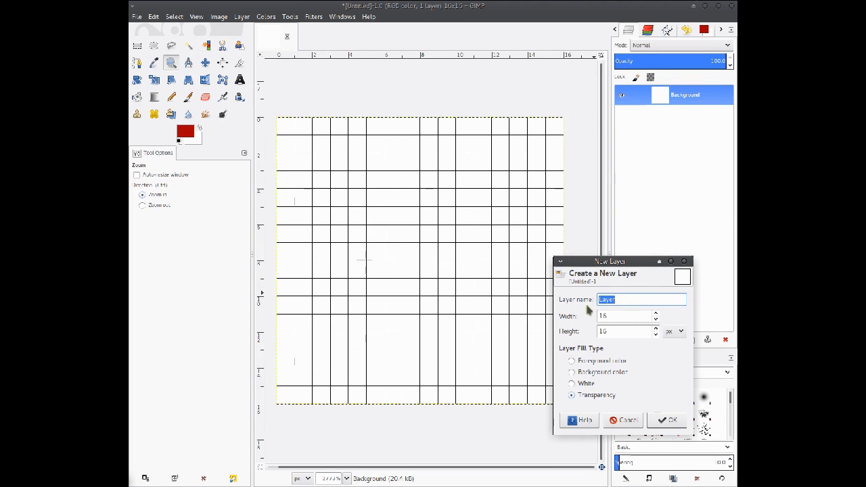
{"action": "type", "text": "ship 1"}
{"action": "key", "text": "Return"}
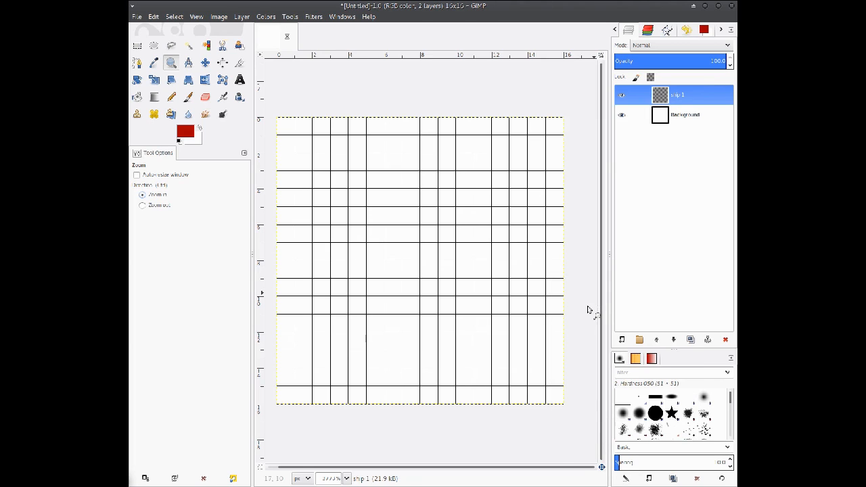
- Reset the colours to a black foreground and set up the Pencil tool with a brush size of 1
{"action": "left_click", "coordinate": [179, 140]}
{"action": "left_click", "coordinate": [199, 129]}
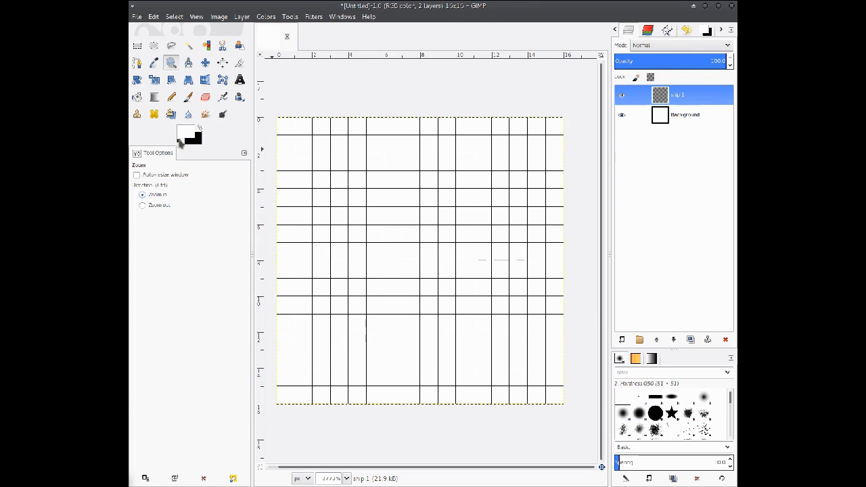
{"action": "left_click", "coordinate": [180, 140]}
{"action": "left_click", "coordinate": [171, 98]}
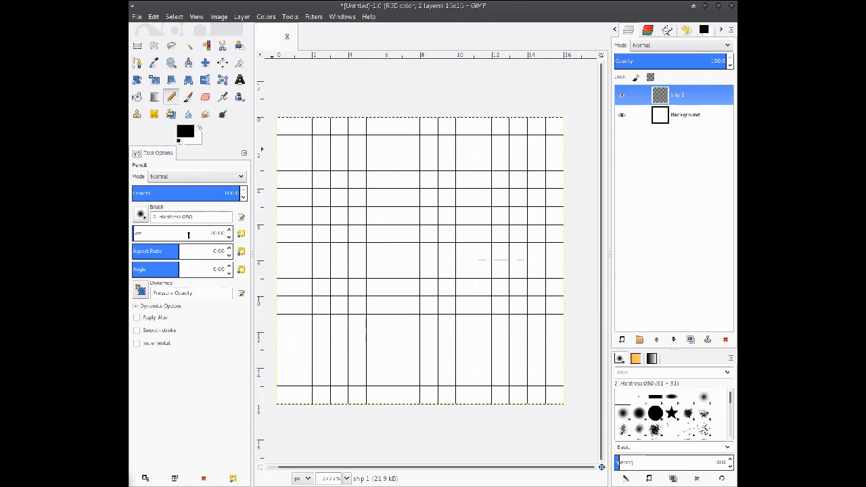
{"action": "left_click", "coordinate": [179, 235]}
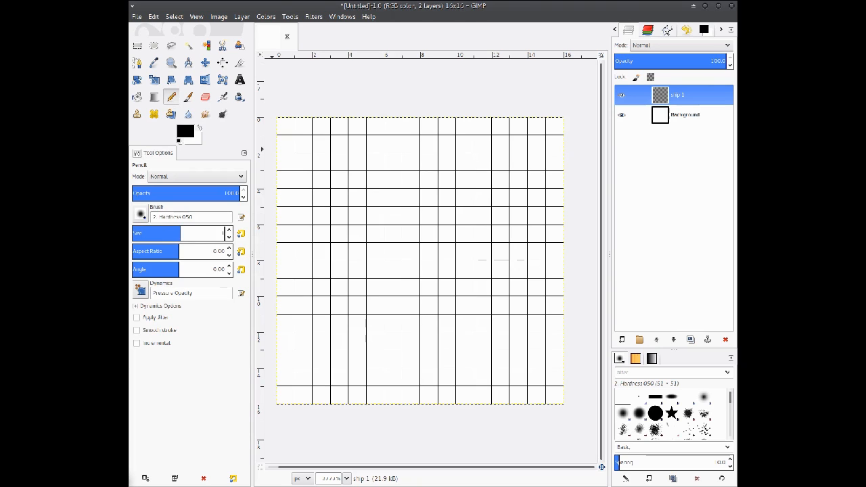
{"action": "type", "text": "1"}
{"action": "key", "text": "Return"}
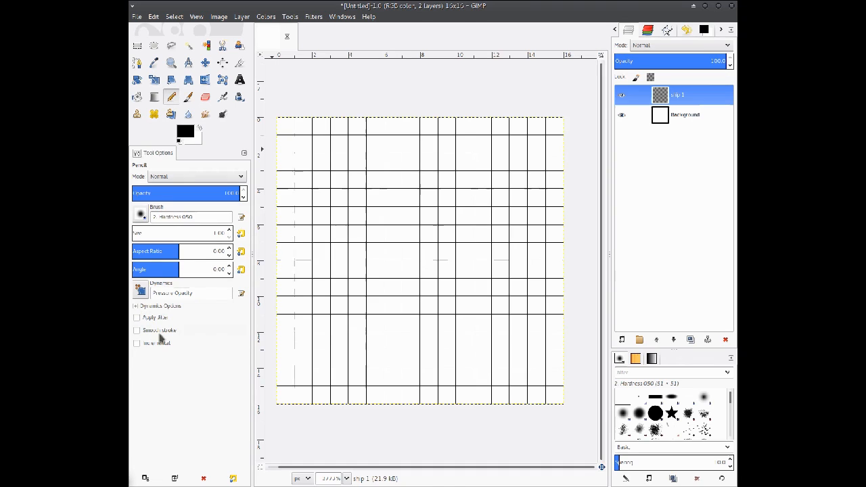
- Try black pencil strokes along the canvas's top and right edges, and erase them completely with Hard edge enabled
{"action": "mouse_move", "coordinate": [286, 138]}
{"action": "left_mouse_down"}
{"action": "mouse_move", "coordinate": [549, 137]}
{"action": "mouse_move", "coordinate": [555, 341]}
{"action": "left_mouse_up"}
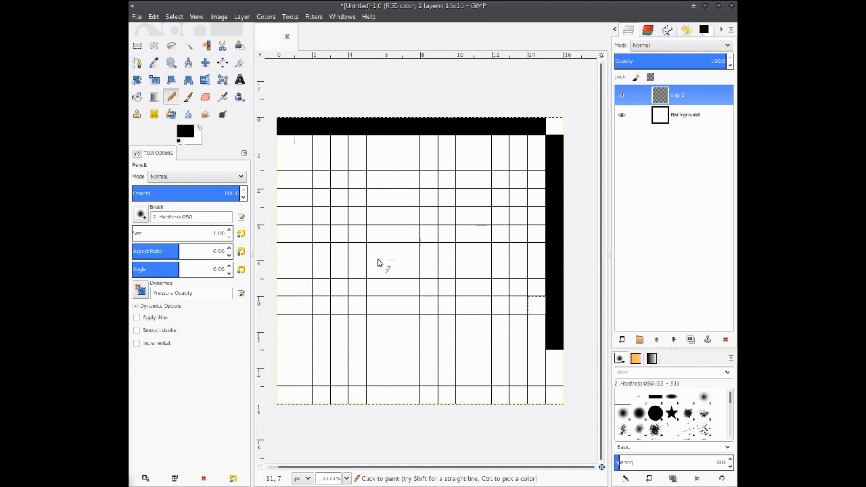
{"action": "left_click", "coordinate": [205, 98]}
{"action": "mouse_move", "coordinate": [338, 128]}
{"action": "left_mouse_down"}
{"action": "mouse_move", "coordinate": [438, 132]}
{"action": "mouse_move", "coordinate": [307, 139]}
{"action": "mouse_move", "coordinate": [290, 122]}
{"action": "mouse_move", "coordinate": [298, 133]}
{"action": "mouse_move", "coordinate": [444, 139]}
{"action": "mouse_move", "coordinate": [535, 98]}
{"action": "mouse_move", "coordinate": [580, 156]}
{"action": "mouse_move", "coordinate": [577, 253]}
{"action": "mouse_move", "coordinate": [545, 327]}
{"action": "left_mouse_up"}
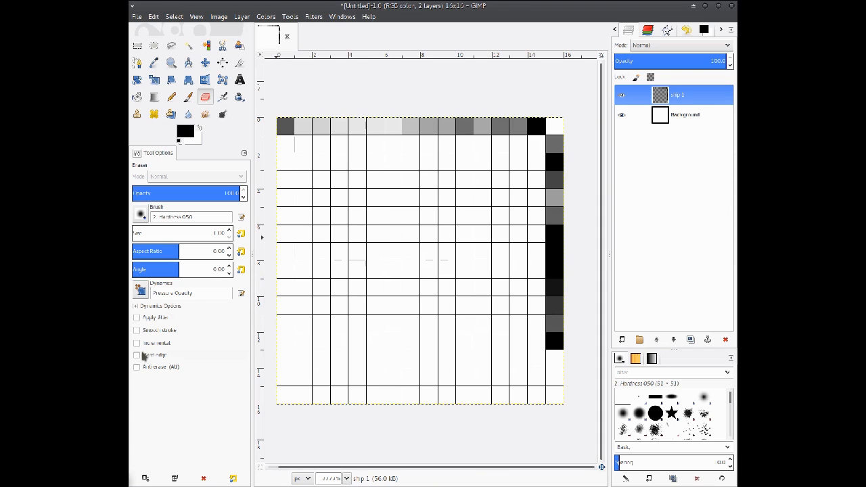
{"action": "mouse_move", "coordinate": [284, 127]}
{"action": "left_mouse_down"}
{"action": "mouse_move", "coordinate": [558, 132]}
{"action": "mouse_move", "coordinate": [550, 153]}
{"action": "mouse_move", "coordinate": [555, 346]}
{"action": "left_mouse_up"}
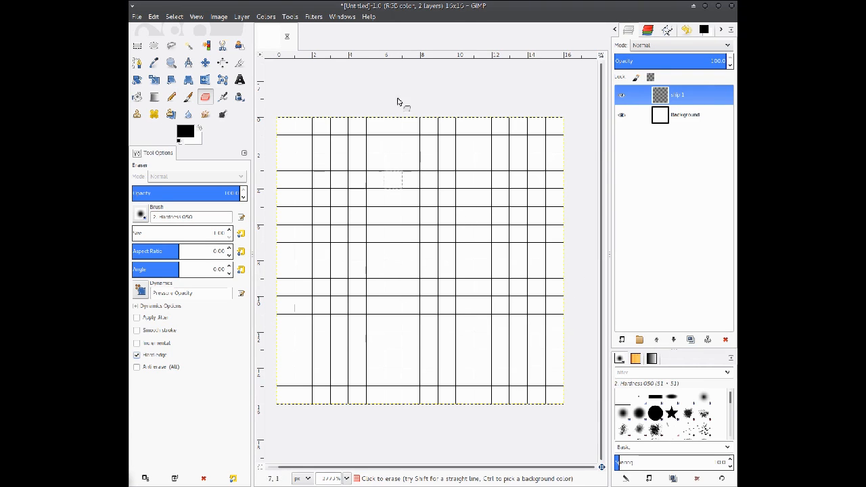
- Hide the grid and pencil the ship's black bottom outline: an 8 px bar with 3 px feet in the row below its ends
{"action": "left_click", "coordinate": [196, 16]}
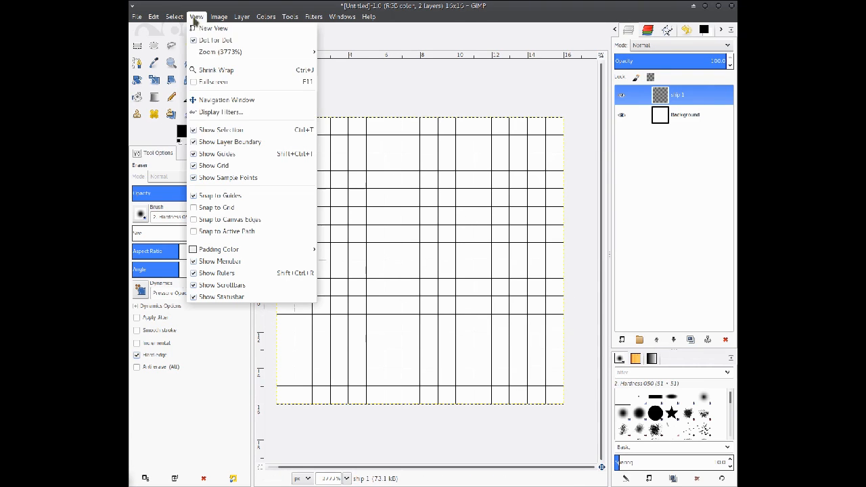
{"action": "left_click", "coordinate": [214, 165]}
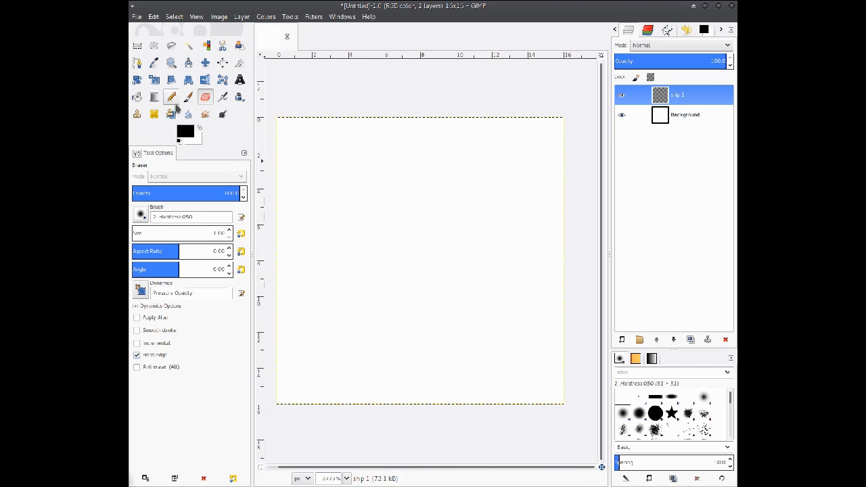
{"action": "left_click", "coordinate": [173, 101]}
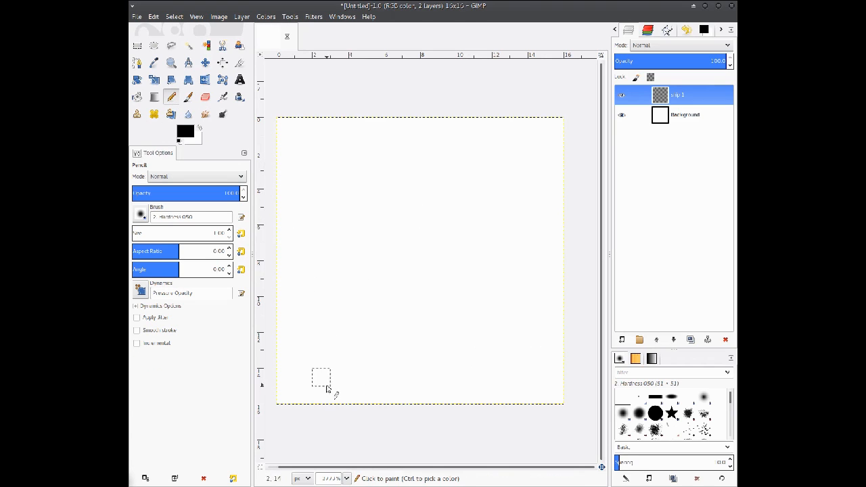
{"action": "mouse_move", "coordinate": [330, 403]}
{"action": "left_mouse_down"}
{"action": "mouse_move", "coordinate": [366, 403]}
{"action": "mouse_move", "coordinate": [457, 376]}
{"action": "left_mouse_up"}
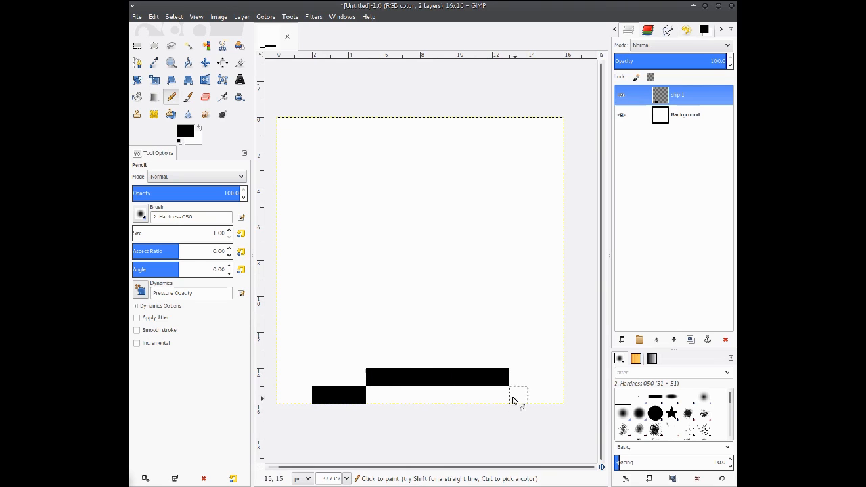
{"action": "left_click_drag", "start_coordinate": [505, 395], "coordinate": [528, 395]}
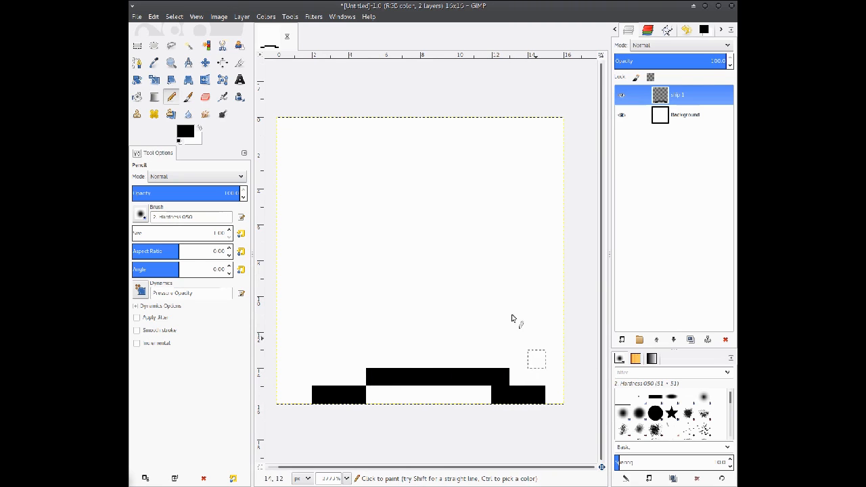
- Try erasing the right foot's inner pixel and the bar's right end pixel, and pencil the bar's end pixel back in
{"action": "left_click", "coordinate": [205, 97]}
{"action": "left_click", "coordinate": [500, 393]}
{"action": "left_click", "coordinate": [500, 377]}
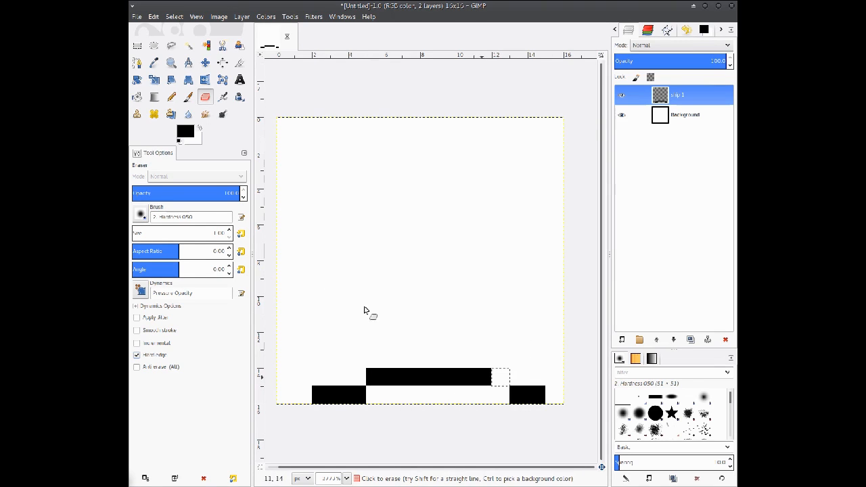
{"action": "left_click", "coordinate": [171, 97]}
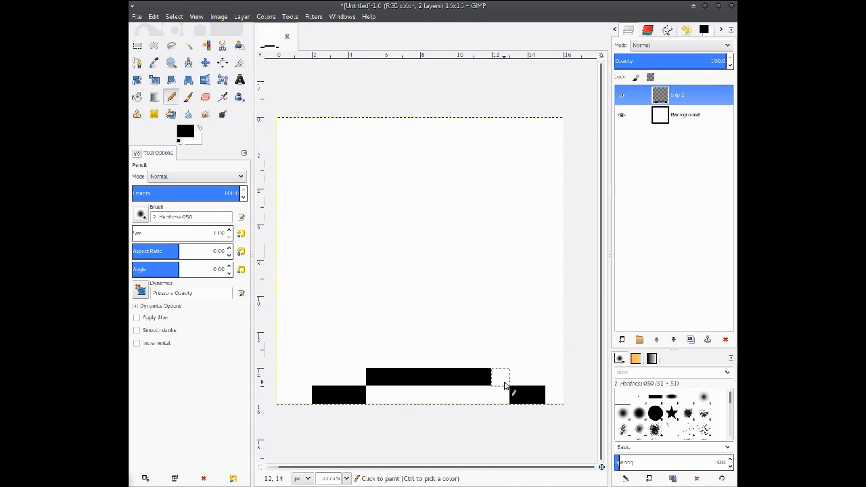
{"action": "left_click", "coordinate": [503, 382]}
- Pencil the hull's lower sides: one diagonal corner pixel beside each foot and vertical strokes along the canvas's left and right edges up to row 10
{"action": "left_click", "coordinate": [305, 377]}
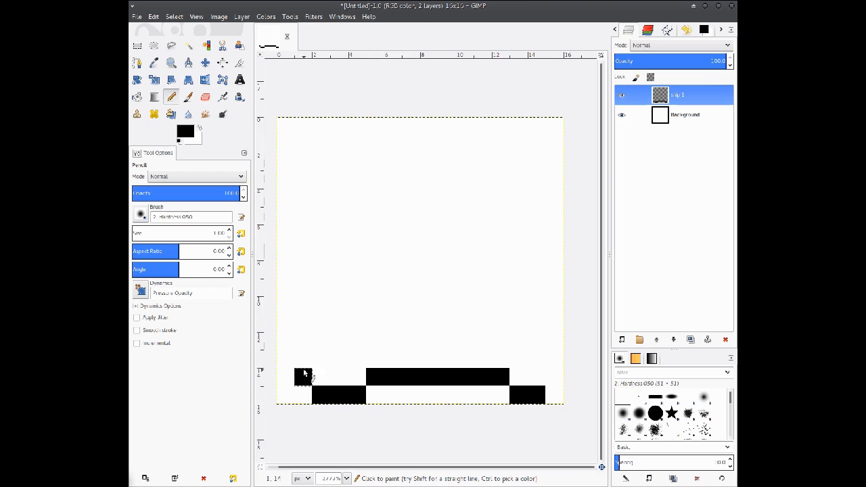
{"action": "left_click_drag", "start_coordinate": [290, 365], "coordinate": [285, 300]}
{"action": "left_click_drag", "start_coordinate": [554, 377], "coordinate": [554, 319]}
{"action": "left_click", "coordinate": [535, 376]}
- Shift the right foot inward by pencilling its inner pixel, and erase its outer pixel and the bar's right end pixel
{"action": "left_click", "coordinate": [505, 392]}
{"action": "key", "text": "shift+e"}
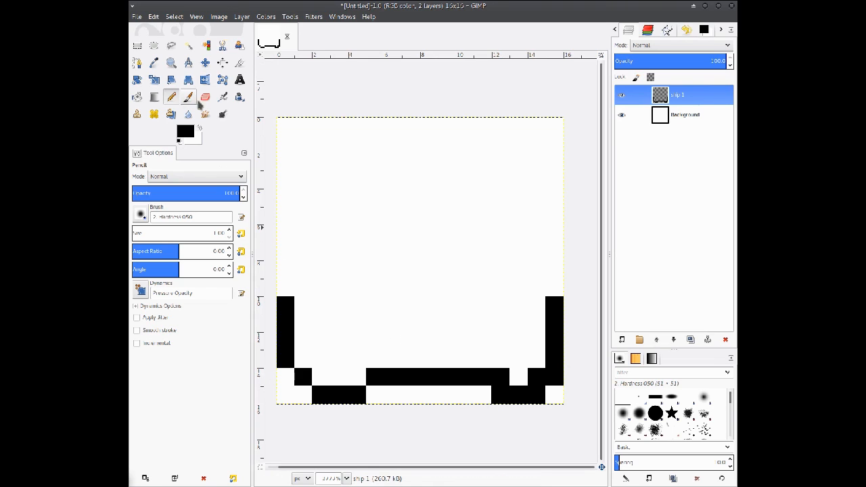
{"action": "left_click", "coordinate": [500, 376]}
{"action": "left_click", "coordinate": [534, 397]}
- Pencil the hull's right side upward in two 4 px vertical segments, stepping one pixel inward each time, up to row 3
{"action": "left_click", "coordinate": [171, 97]}
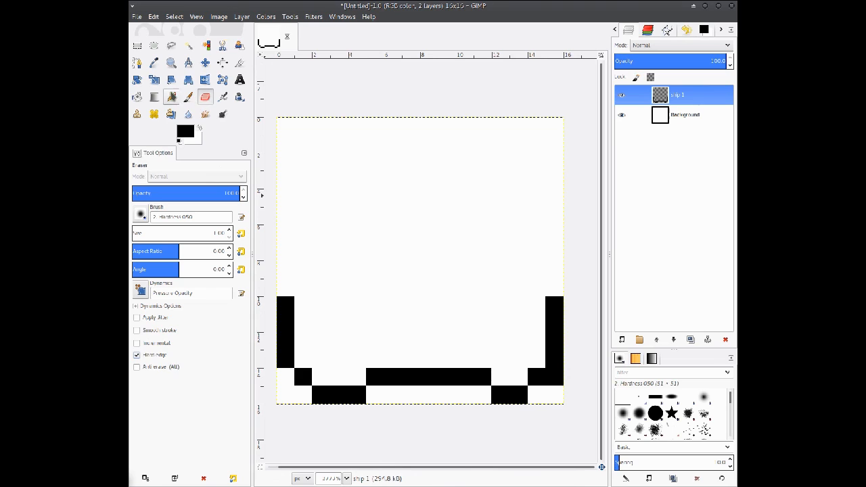
{"action": "left_click", "coordinate": [535, 287]}
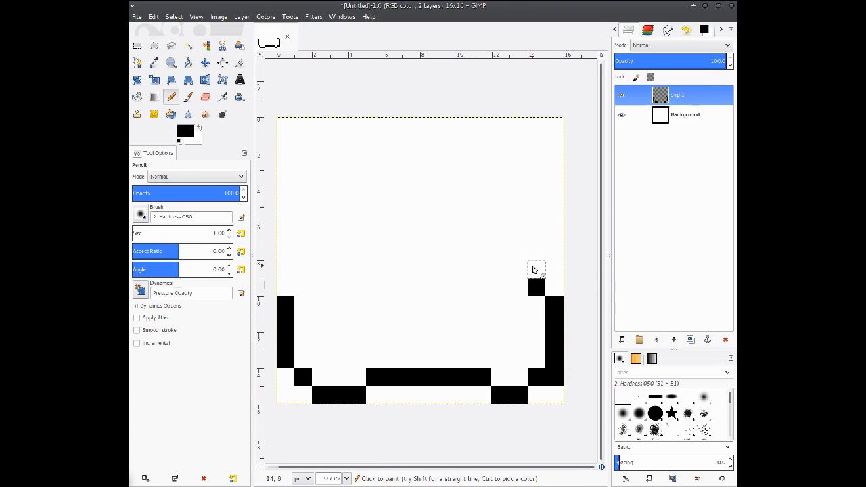
{"action": "left_click_drag", "start_coordinate": [535, 266], "coordinate": [527, 236]}
{"action": "left_click", "coordinate": [531, 232]}
{"action": "left_click", "coordinate": [518, 214]}
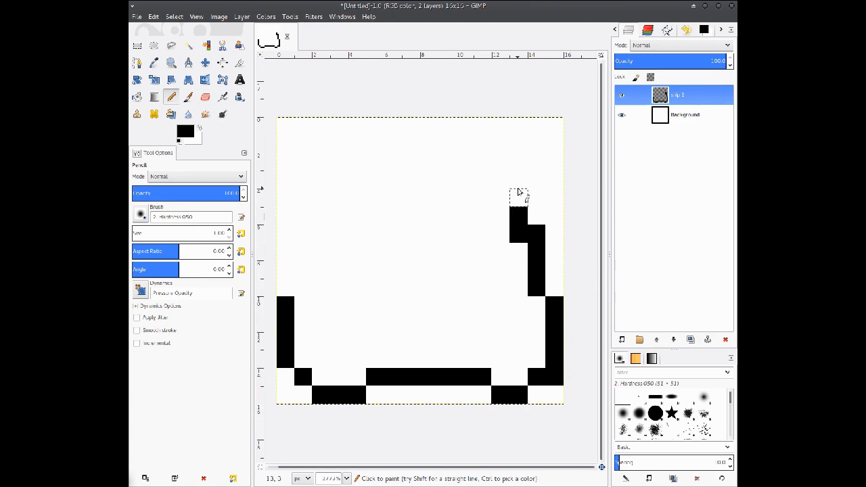
{"action": "left_click", "coordinate": [518, 179]}
{"action": "left_click", "coordinate": [511, 231], "text": "shift"}
- Pencil the hull's left side upward: 2 px more along the edge, a 4 px segment and a 3 px segment, each stepping inward
{"action": "left_click", "coordinate": [285, 287]}
{"action": "left_click", "coordinate": [286, 269]}
{"action": "left_click", "coordinate": [303, 251]}
{"action": "left_click_drag", "start_coordinate": [303, 234], "coordinate": [304, 197]}
{"action": "left_click", "coordinate": [321, 179]}
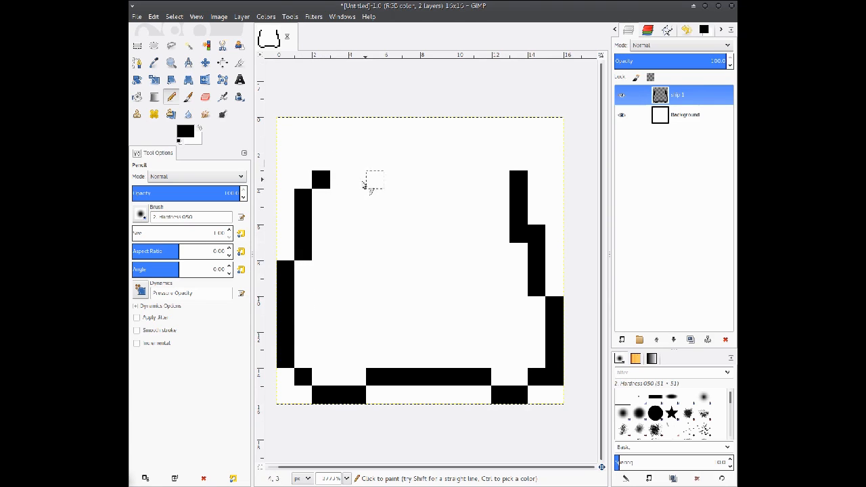
{"action": "left_click", "coordinate": [324, 162]}
{"action": "left_click", "coordinate": [327, 147]}
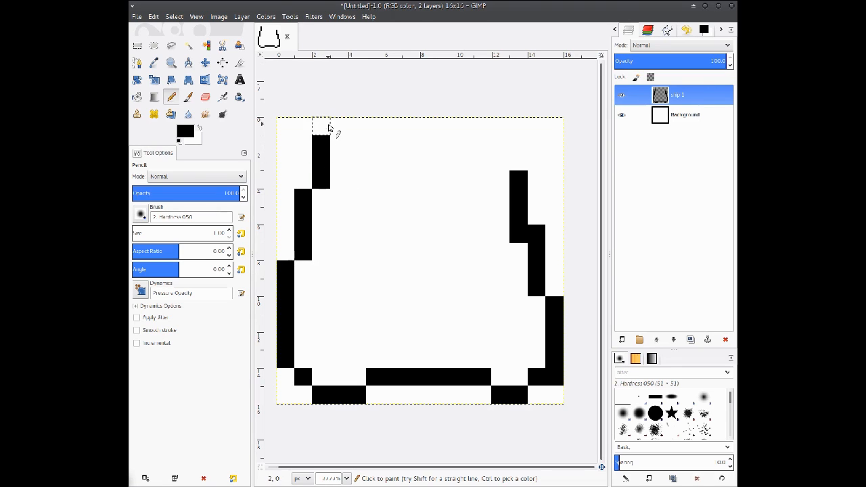
- Pencil the top outline: a 3 px cap, two pixels down, a 4 px bar in row 3 and a 3 px bar in row 2
{"action": "left_click", "coordinate": [329, 128]}
{"action": "left_click", "coordinate": [342, 128]}
{"action": "left_click", "coordinate": [357, 128]}
{"action": "left_click", "coordinate": [372, 142]}
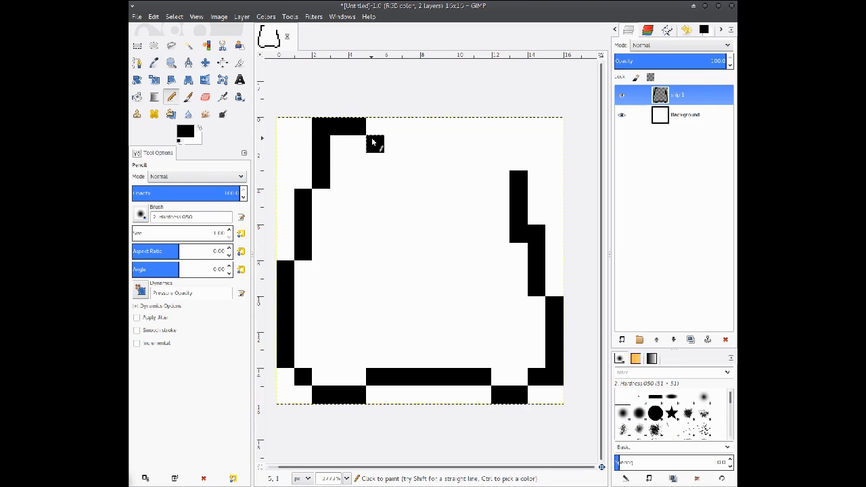
{"action": "left_click", "coordinate": [377, 162]}
{"action": "left_click", "coordinate": [393, 182]}
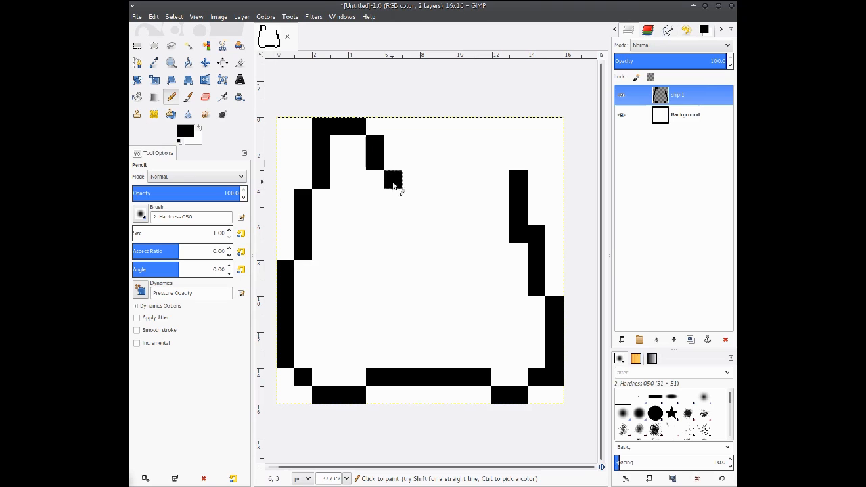
{"action": "left_click_drag", "start_coordinate": [407, 188], "coordinate": [502, 161]}
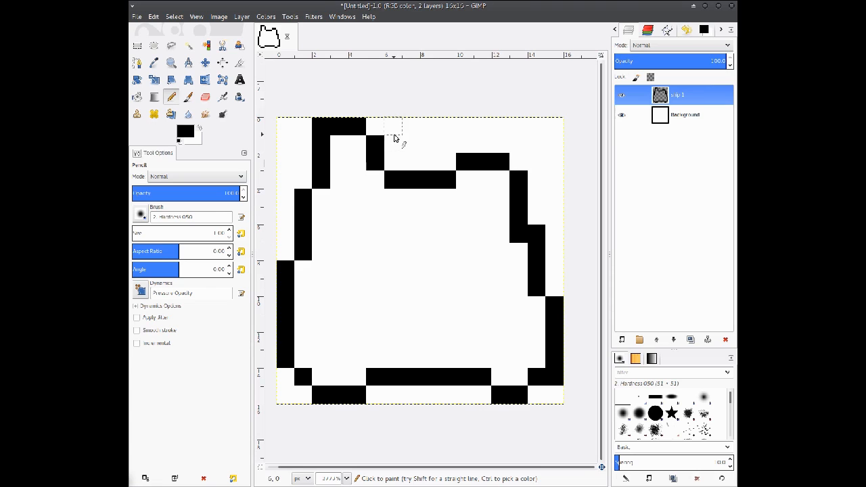
- Outline the nose with a 4 px bar along the canvas's top edge and one diagonal pixel joining the right side, erasing the surplus inner pixel
{"action": "mouse_move", "coordinate": [395, 138]}
{"action": "left_mouse_down"}
{"action": "mouse_move", "coordinate": [433, 125]}
{"action": "mouse_move", "coordinate": [451, 145]}
{"action": "left_mouse_up"}
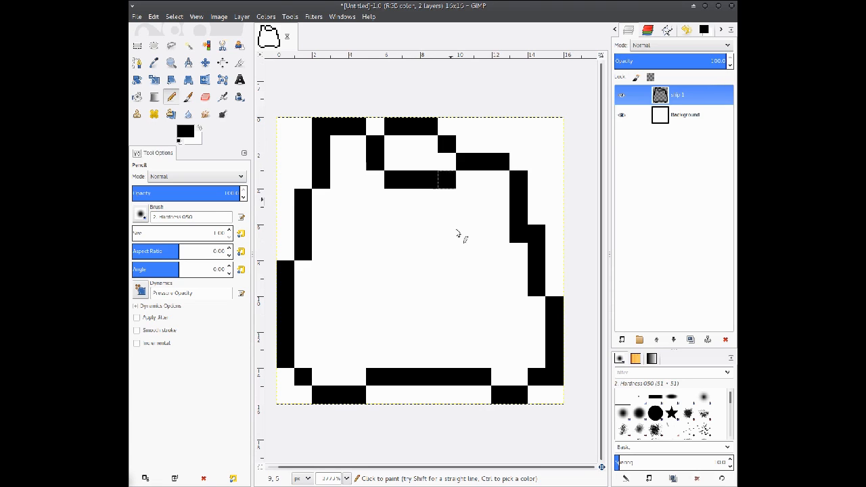
{"action": "left_click", "coordinate": [450, 130]}
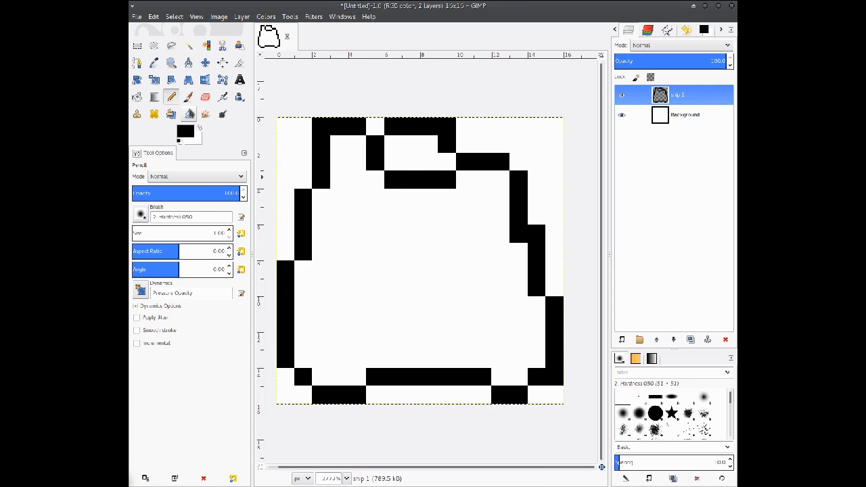
{"action": "left_click", "coordinate": [204, 97]}
{"action": "left_click", "coordinate": [447, 151]}
{"action": "left_click", "coordinate": [172, 97]}
{"action": "left_click", "coordinate": [452, 143]}
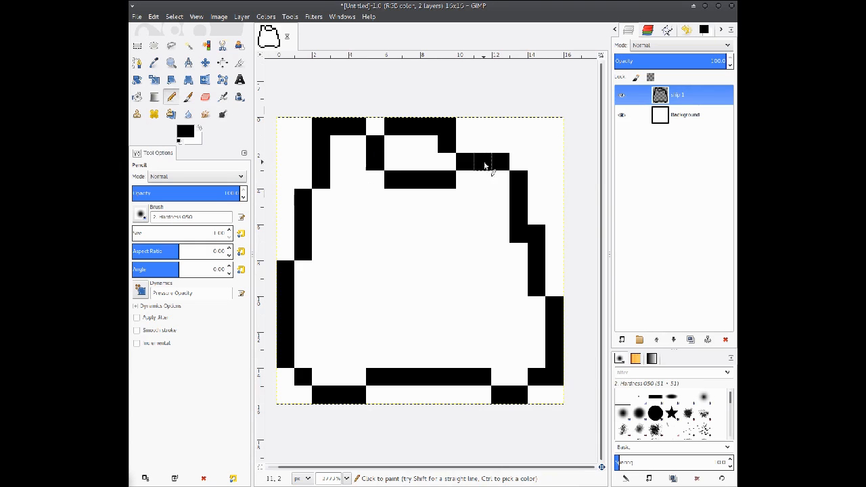
{"action": "left_click", "coordinate": [466, 149]}
{"action": "left_click", "coordinate": [205, 96]}
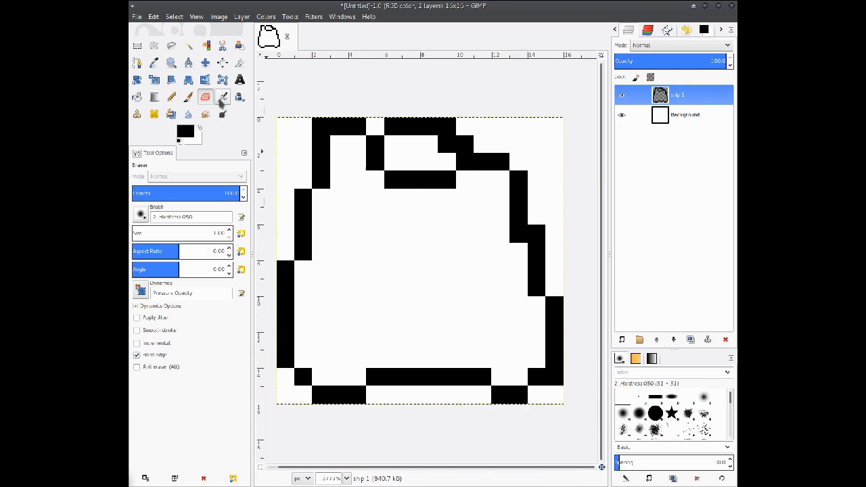
{"action": "left_click", "coordinate": [447, 147]}
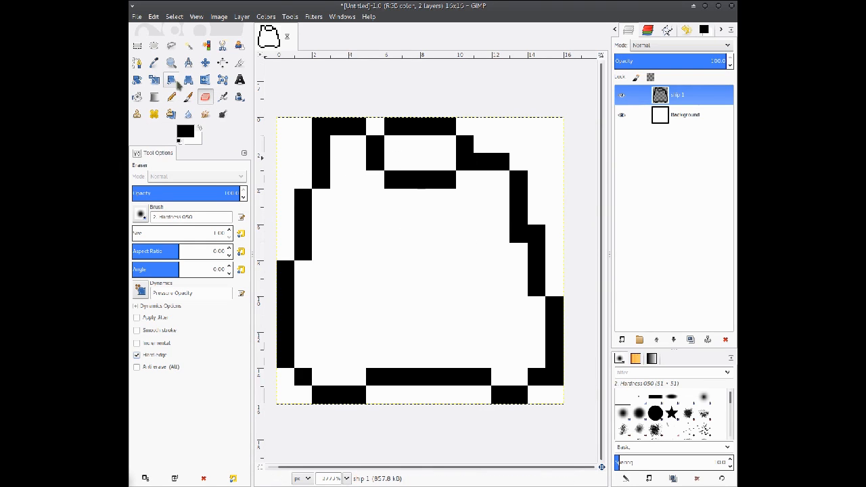
- Pencil a small box in the hull's lower middle with a 6 px base, 2 px side walls and a 4 px upper bar
{"action": "left_click", "coordinate": [172, 97]}
{"action": "mouse_move", "coordinate": [378, 319]}
{"action": "left_mouse_down"}
{"action": "mouse_move", "coordinate": [373, 290]}
{"action": "mouse_move", "coordinate": [451, 273]}
{"action": "mouse_move", "coordinate": [464, 286]}
{"action": "mouse_move", "coordinate": [465, 326]}
{"action": "left_mouse_up"}
{"action": "left_click_drag", "start_coordinate": [393, 331], "coordinate": [449, 322]}
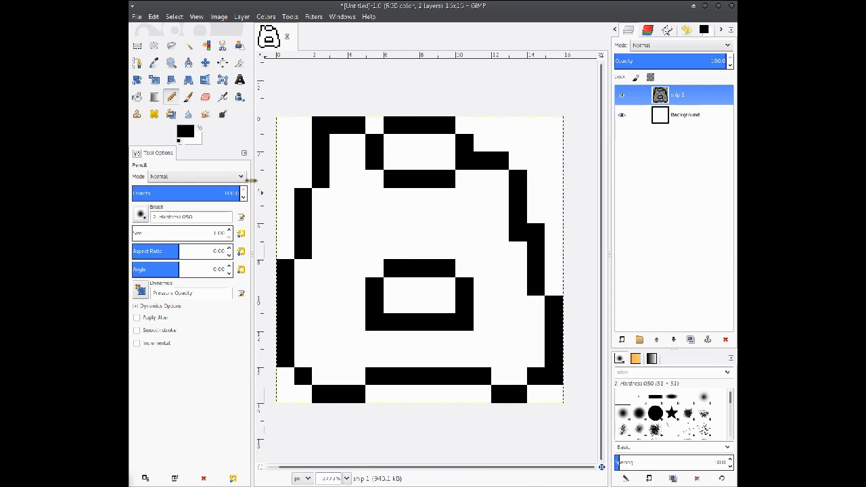
- Pencil the central section's walls between the nose and the small box: a diagonal pixel and a 4 px vertical segment on each side
{"action": "mouse_move", "coordinate": [370, 199]}
{"action": "left_mouse_down"}
{"action": "mouse_move", "coordinate": [355, 225]}
{"action": "mouse_move", "coordinate": [356, 213]}
{"action": "mouse_move", "coordinate": [349, 269]}
{"action": "left_mouse_up"}
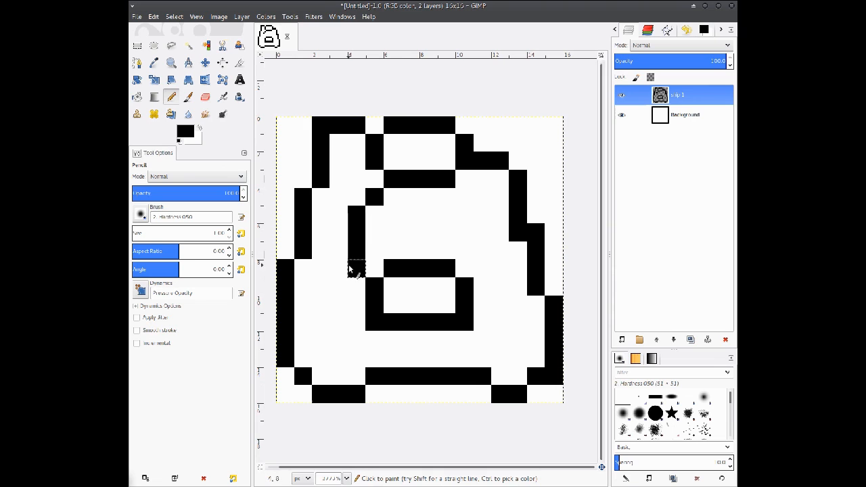
{"action": "left_click_drag", "start_coordinate": [476, 217], "coordinate": [478, 266]}
{"action": "mouse_move", "coordinate": [434, 247]}
{"action": "left_mouse_down"}
{"action": "mouse_move", "coordinate": [447, 245]}
{"action": "mouse_move", "coordinate": [425, 233]}
{"action": "left_mouse_up"}
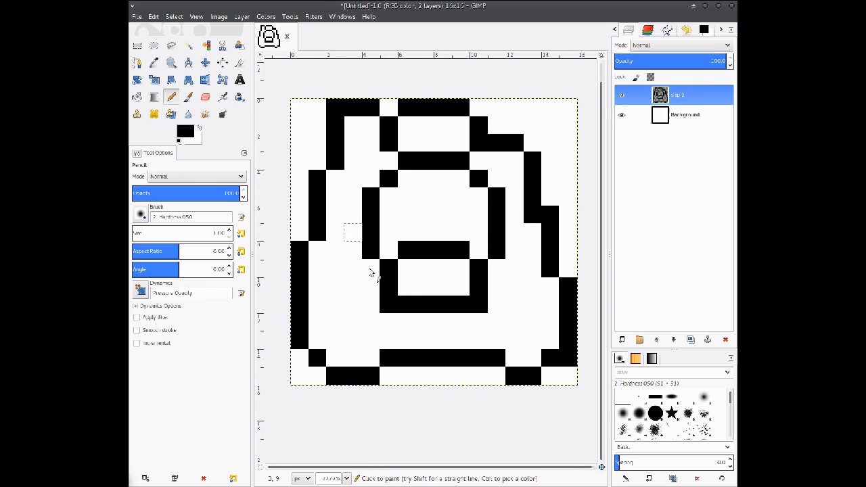
- Hide the background layer to check the transparency behind the outline, and show it again
{"action": "left_click", "coordinate": [621, 117]}
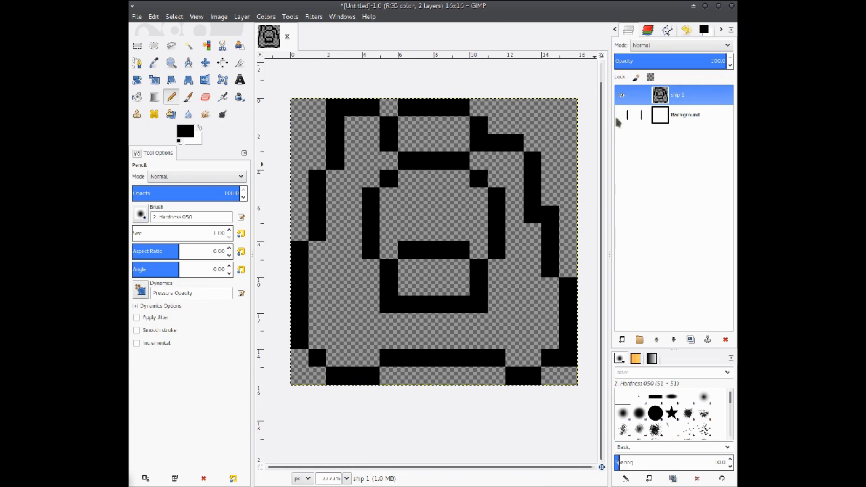
{"action": "left_click", "coordinate": [621, 116]}
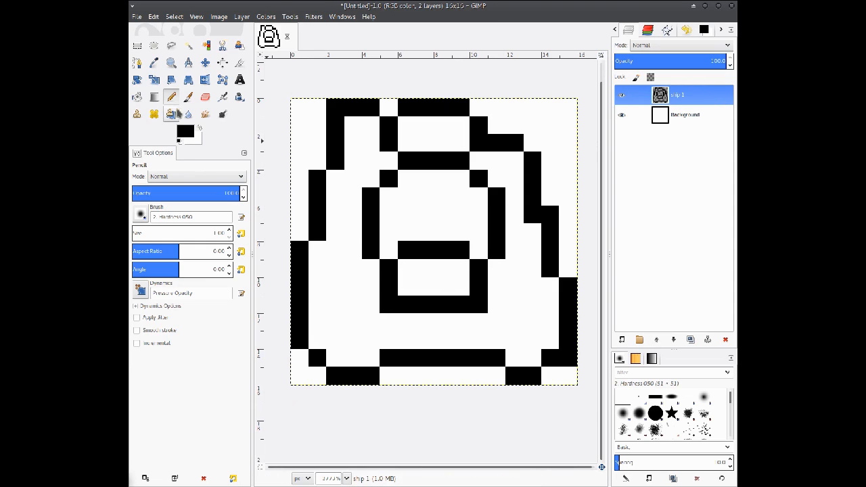
- Set a light grey foreground colour and bucket-fill the small box in the ship's lower middle
{"action": "left_click", "coordinate": [136, 97]}
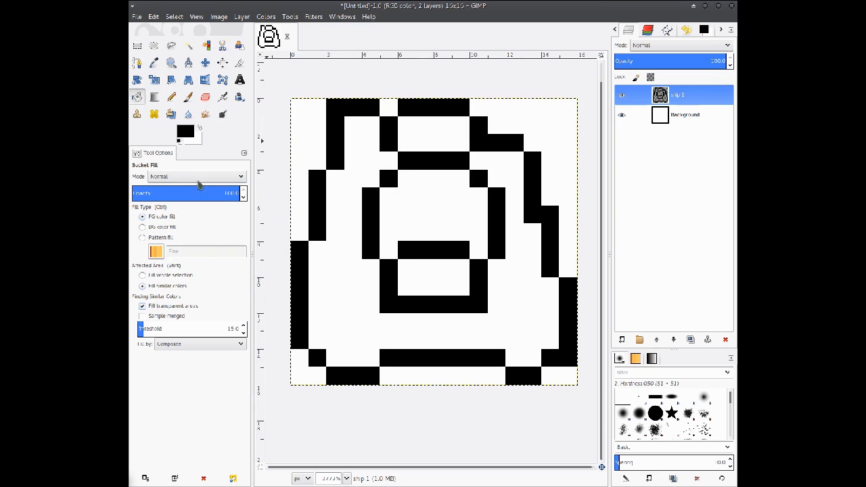
{"action": "left_click", "coordinate": [187, 131]}
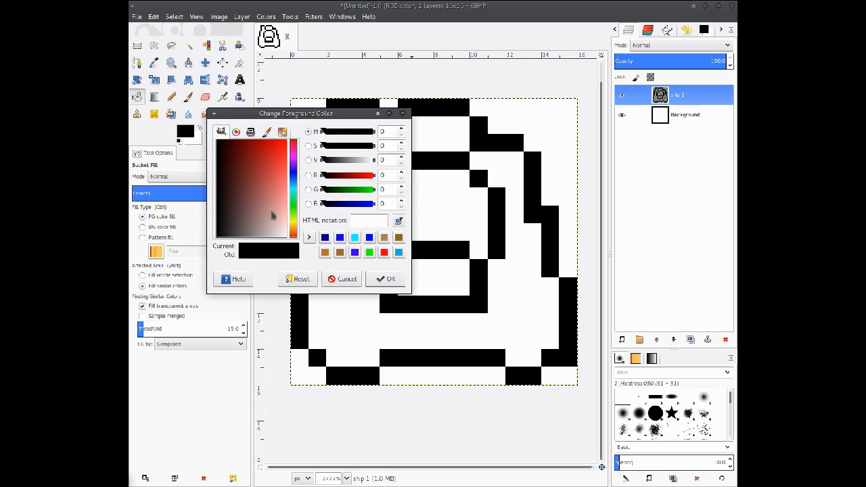
{"action": "left_click_drag", "start_coordinate": [248, 222], "coordinate": [256, 252]}
{"action": "left_click_drag", "start_coordinate": [312, 121], "coordinate": [237, 154]}
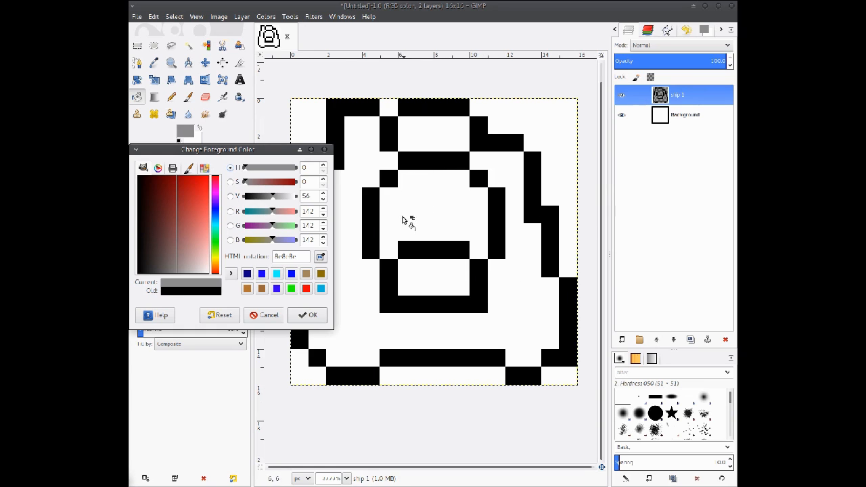
{"action": "left_click_drag", "start_coordinate": [185, 276], "coordinate": [192, 278]}
{"action": "left_click", "coordinate": [309, 314]}
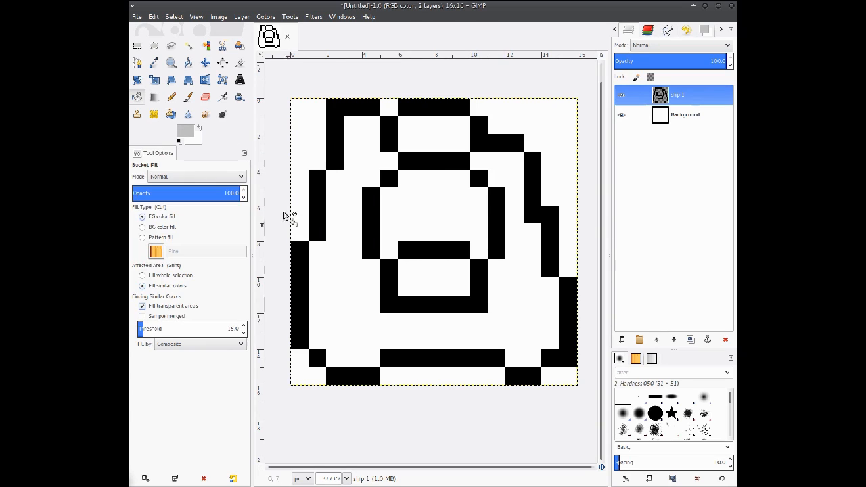
{"action": "left_click", "coordinate": [433, 284]}
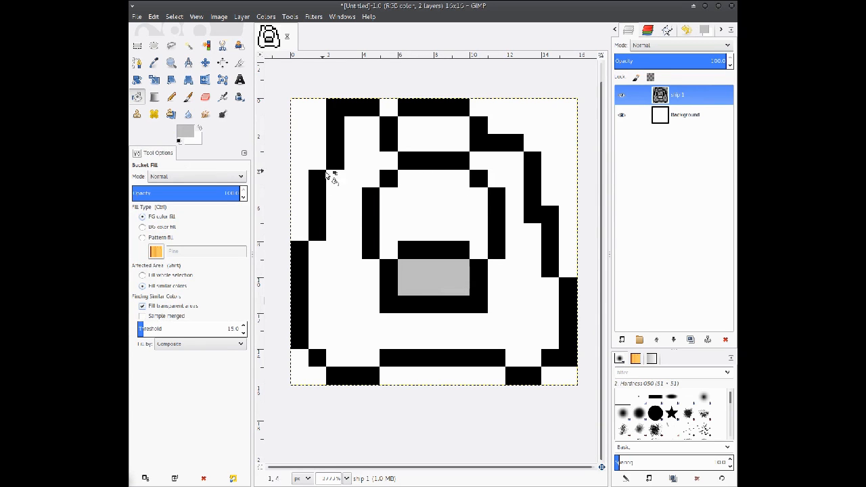
- Choose a slightly darker grey and bucket-fill the central section above the small box
{"action": "left_click", "coordinate": [185, 133]}
{"action": "left_click_drag", "start_coordinate": [187, 272], "coordinate": [180, 272]}
{"action": "left_click", "coordinate": [309, 314]}
{"action": "left_click", "coordinate": [400, 237]}
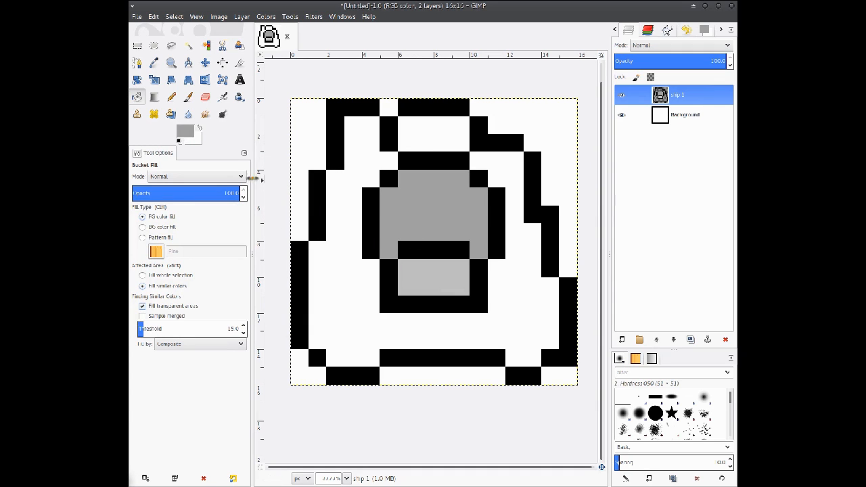
- Set the foreground colour to grey 747474 and bucket-fill the hull and the nose
{"action": "left_click", "coordinate": [186, 133]}
{"action": "left_click_drag", "start_coordinate": [169, 273], "coordinate": [170, 272]}
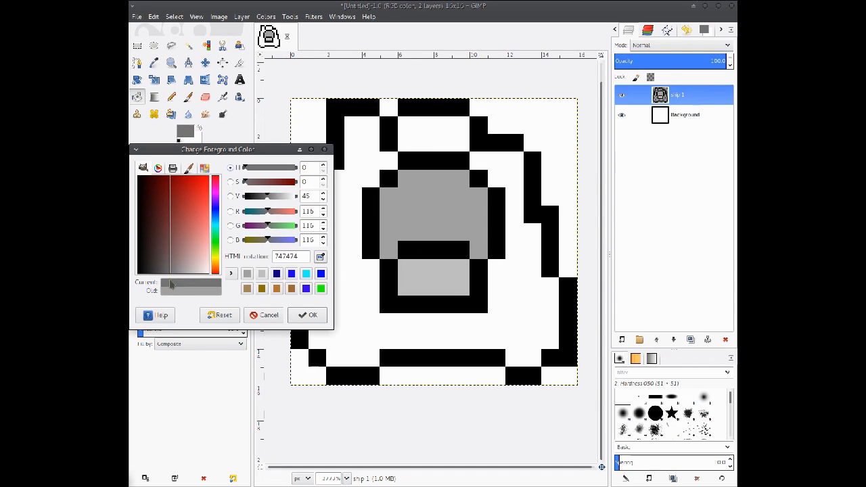
{"action": "left_click", "coordinate": [312, 316]}
{"action": "left_click", "coordinate": [353, 207]}
{"action": "left_click", "coordinate": [440, 139]}
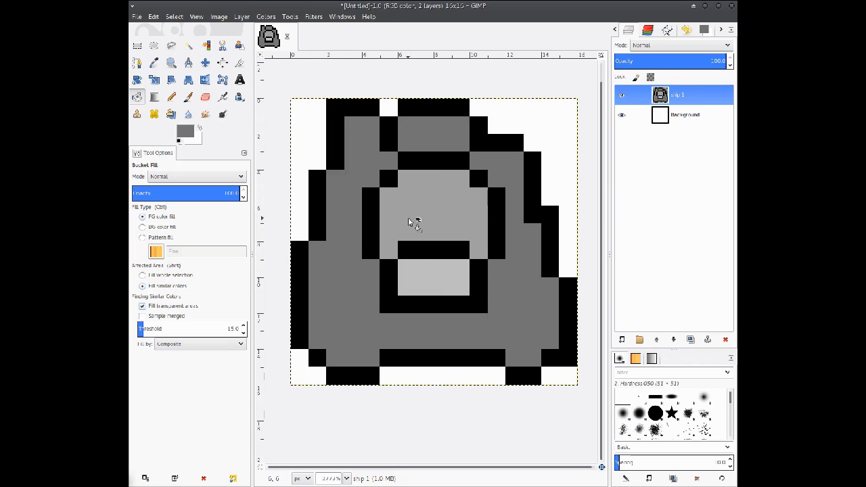
- Set the foreground colour to grey 919191 and refill the central section
{"action": "left_click", "coordinate": [185, 132]}
{"action": "left_click_drag", "start_coordinate": [182, 272], "coordinate": [177, 254]}
{"action": "left_click", "coordinate": [311, 315]}
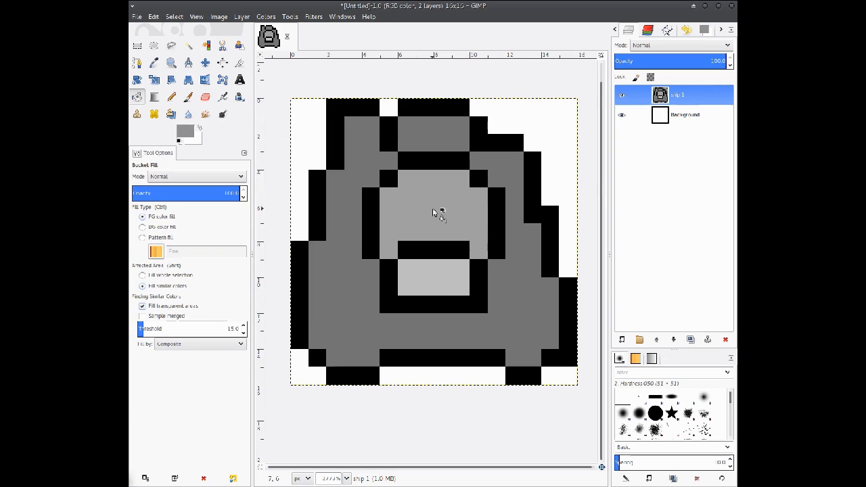
{"action": "left_click", "coordinate": [424, 216]}
- Set the foreground colour to dark grey 494949 and refill the hull and the nose
{"action": "left_click", "coordinate": [185, 133]}
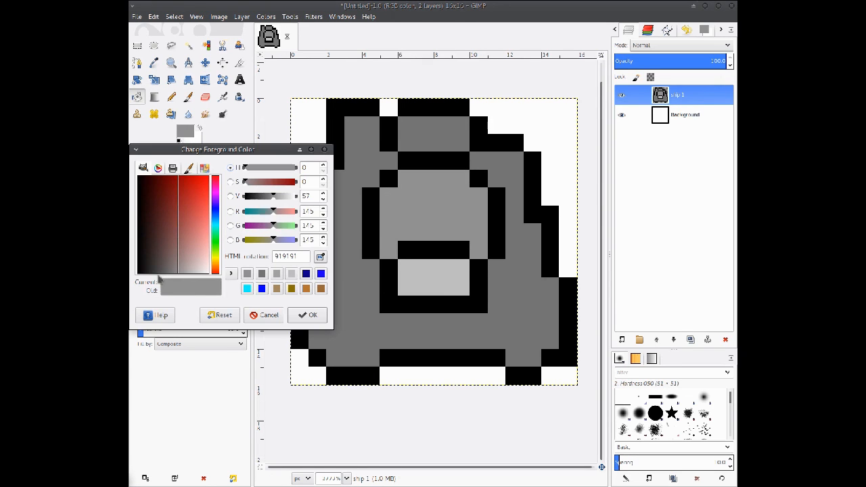
{"action": "left_click_drag", "start_coordinate": [158, 277], "coordinate": [160, 279]}
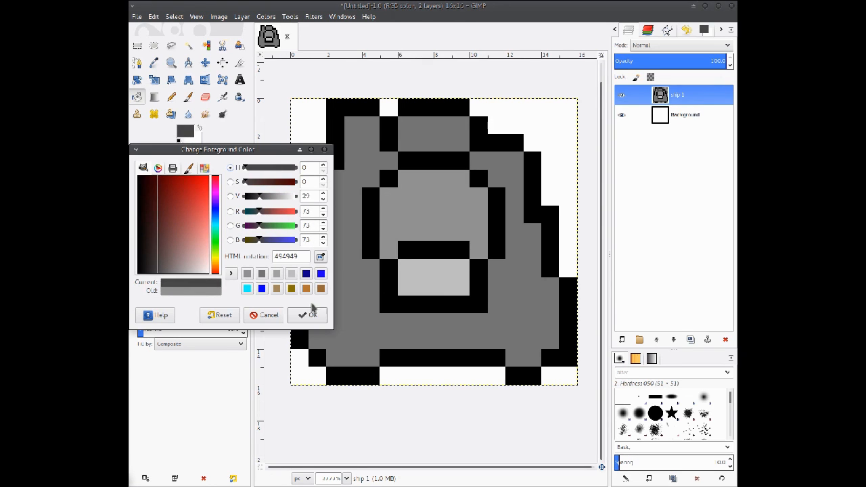
{"action": "left_click", "coordinate": [311, 313]}
{"action": "left_click", "coordinate": [419, 138]}
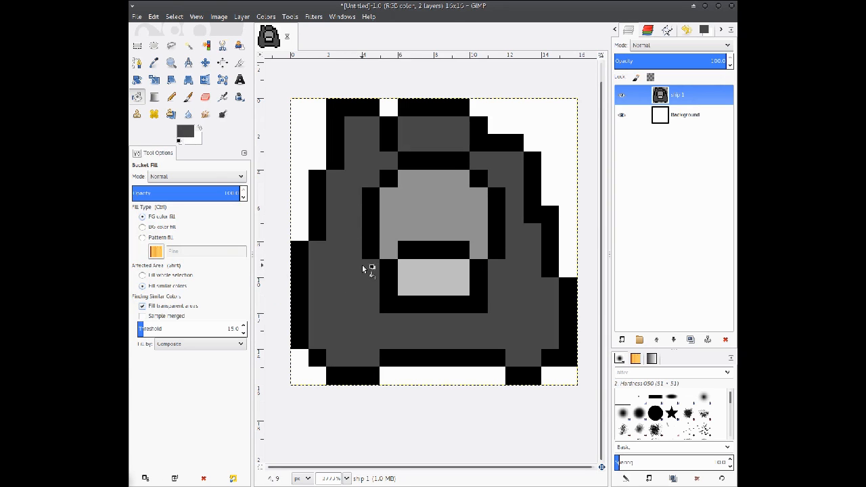
- Set the foreground colour to light blue 86efff and bucket-fill the nose window with it
{"action": "left_click", "coordinate": [182, 133]}
{"action": "left_click_drag", "start_coordinate": [213, 269], "coordinate": [214, 169]}
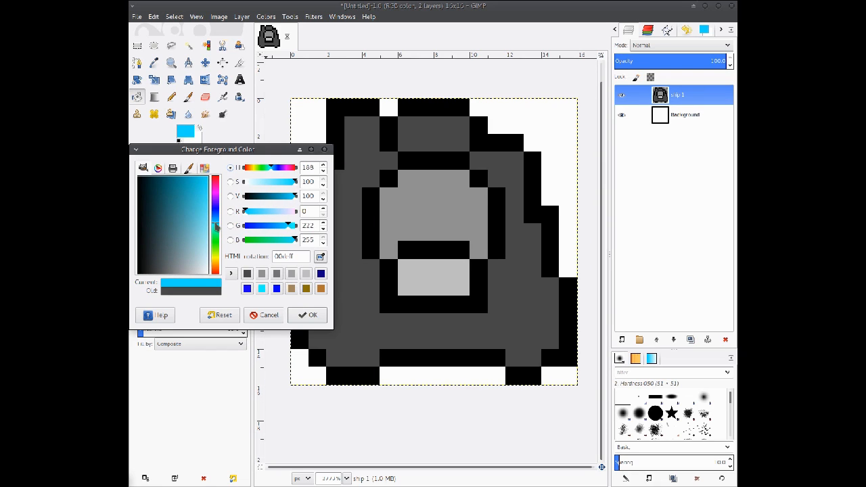
{"action": "left_click_drag", "start_coordinate": [201, 201], "coordinate": [225, 232]}
{"action": "left_click", "coordinate": [311, 316]}
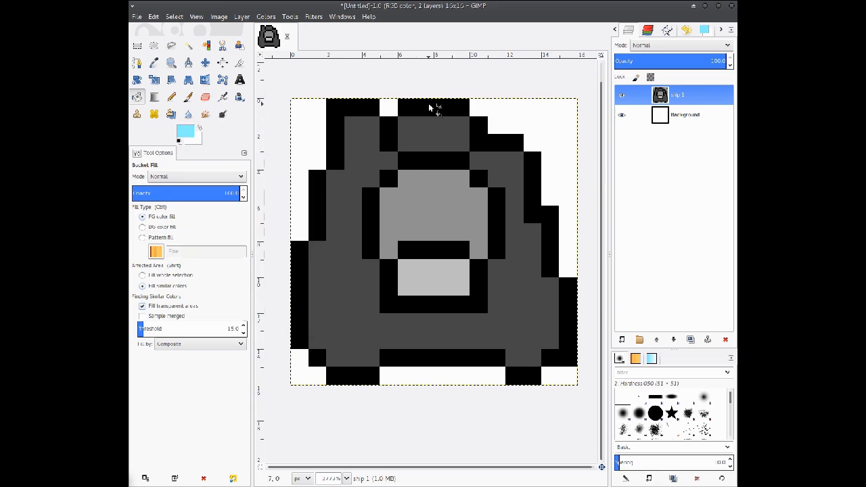
{"action": "left_click", "coordinate": [435, 109]}
{"action": "key", "text": "ctrl+z"}
{"action": "left_click", "coordinate": [425, 138]}
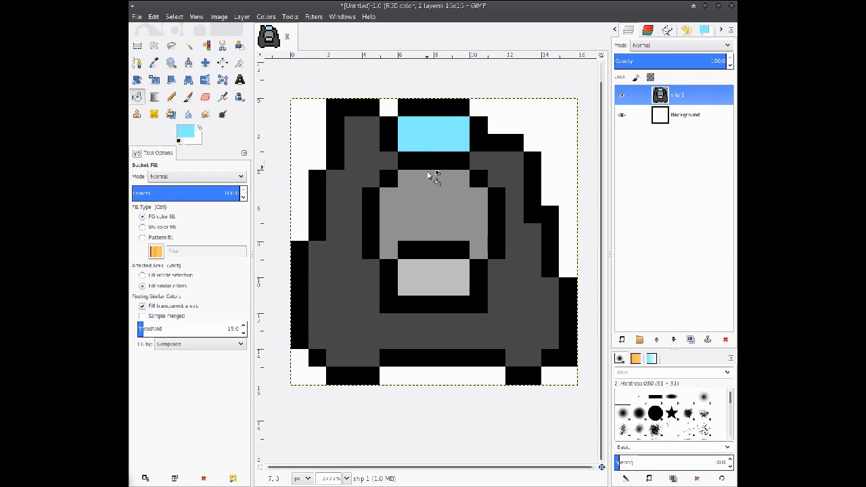
- Pencil one light-blue pixel into each upper corner of the small grey box below the central section
{"action": "scroll", "coordinate": [435, 245], "scroll_direction": "down", "scroll_amount": 1}
{"action": "scroll", "coordinate": [434, 246], "scroll_direction": "up", "scroll_amount": 1}
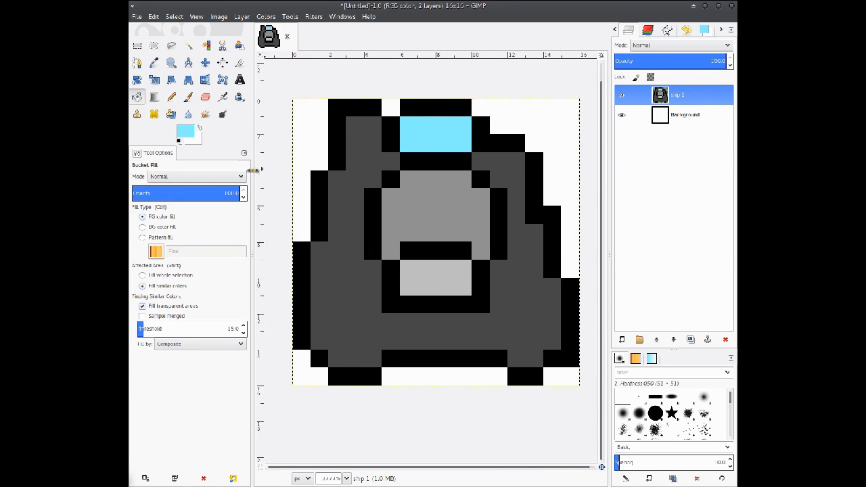
{"action": "left_click", "coordinate": [172, 96]}
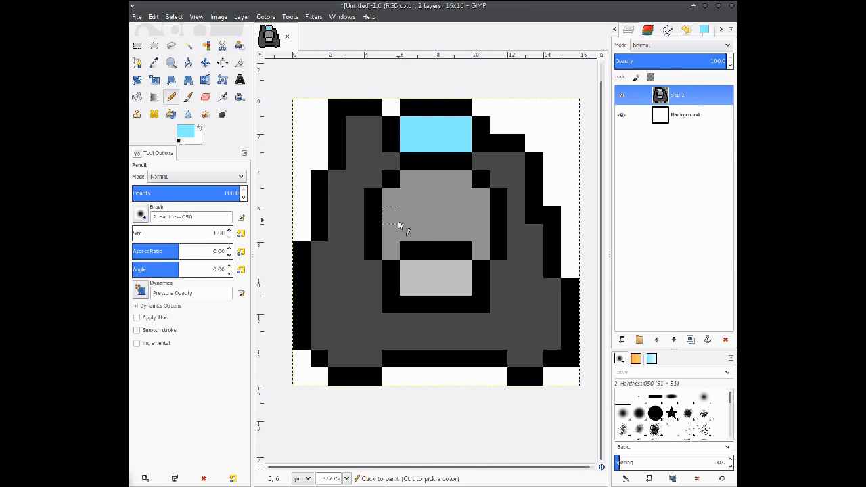
{"action": "left_click", "coordinate": [409, 269]}
{"action": "left_click", "coordinate": [462, 269]}
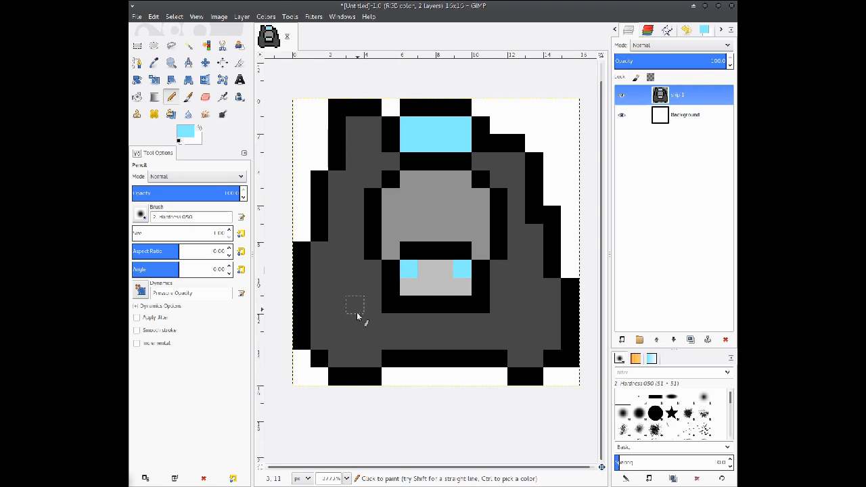
- Pencil a two-pixel-tall light-blue accent inside the outline on each side of the hull
{"action": "left_click", "coordinate": [318, 250]}
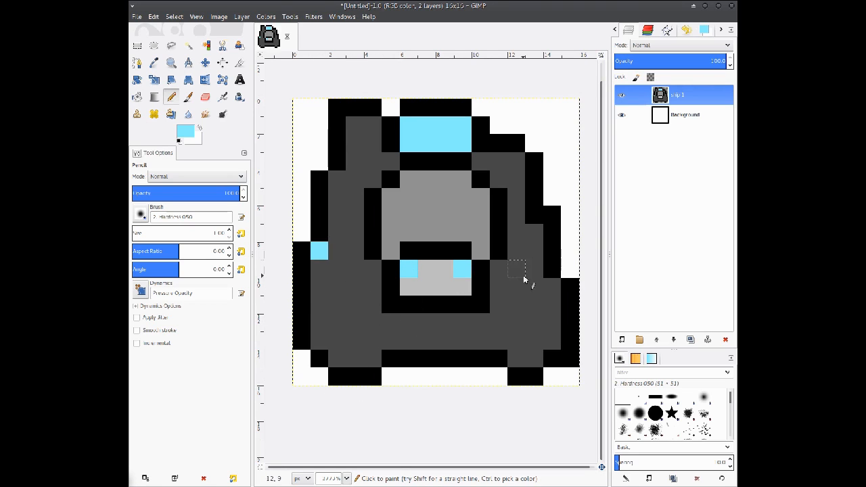
{"action": "left_click", "coordinate": [537, 235]}
{"action": "left_click", "coordinate": [322, 267]}
{"action": "mouse_move", "coordinate": [472, 246]}
{"action": "left_mouse_down"}
{"action": "mouse_move", "coordinate": [466, 272]}
{"action": "mouse_move", "coordinate": [468, 248]}
{"action": "left_mouse_up"}
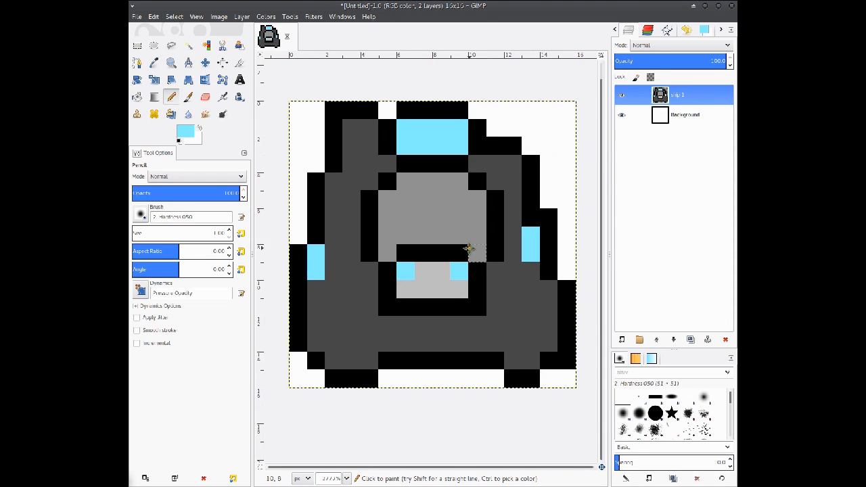
- Choose a dark blue foreground colour and pencil pixels below and inward of the light-blue accent on each side of the hull
{"action": "left_click", "coordinate": [192, 136]}
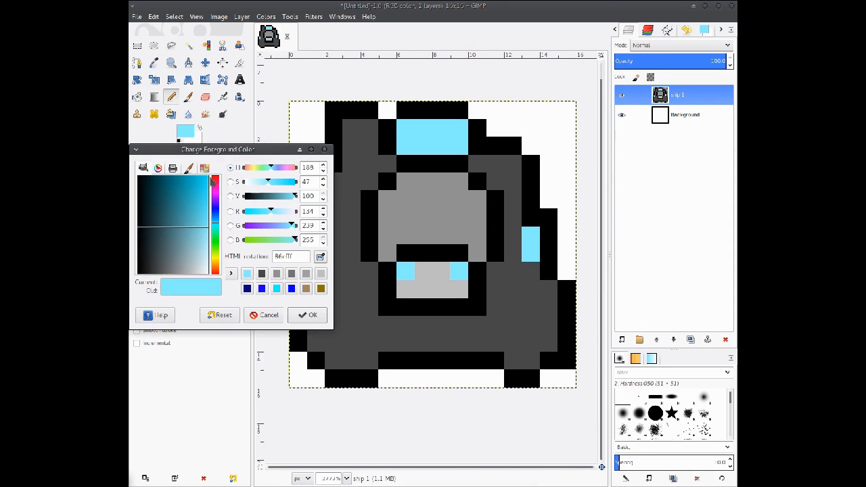
{"action": "left_click_drag", "start_coordinate": [205, 217], "coordinate": [174, 174]}
{"action": "left_click", "coordinate": [313, 313]}
{"action": "left_click", "coordinate": [315, 275]}
{"action": "left_click", "coordinate": [329, 258]}
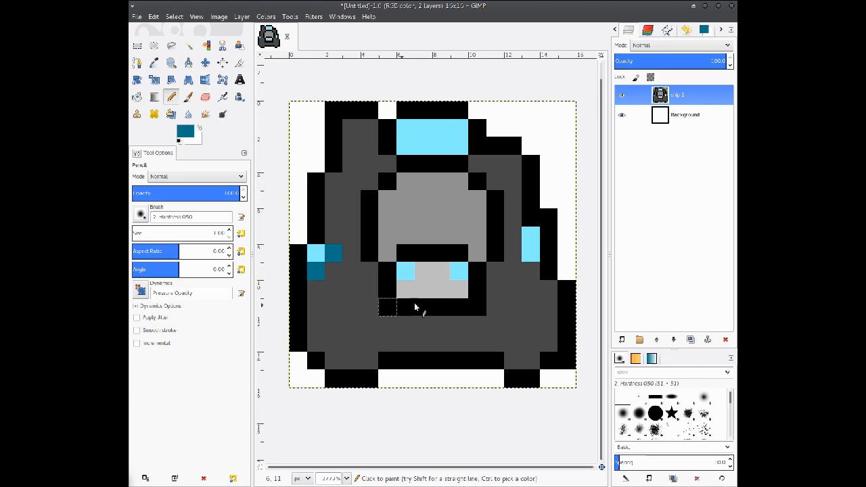
{"action": "left_click", "coordinate": [527, 259]}
{"action": "left_click", "coordinate": [515, 237]}
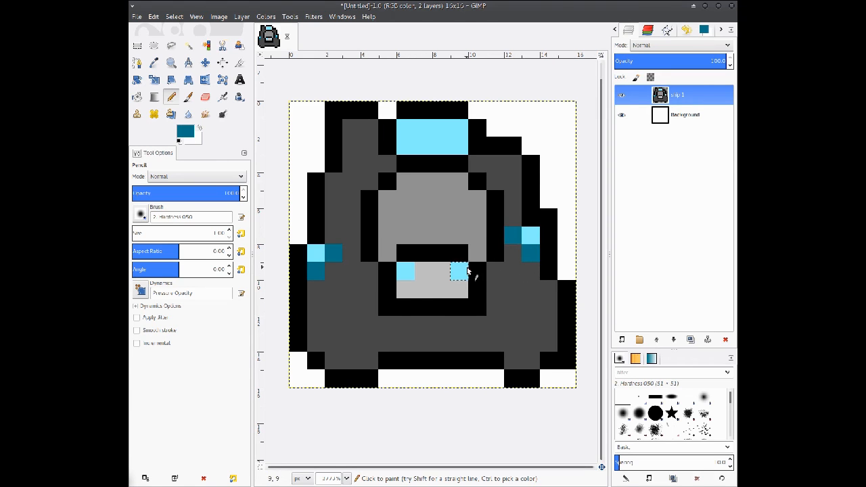
- Pencil dark-blue pixels between and below the two light-blue corners of the small box
{"action": "left_click", "coordinate": [444, 277]}
{"action": "left_click", "coordinate": [458, 289]}
{"action": "left_click", "coordinate": [422, 272]}
{"action": "left_click", "coordinate": [406, 290]}
{"action": "scroll", "coordinate": [460, 254], "scroll_direction": "up", "scroll_amount": 2}
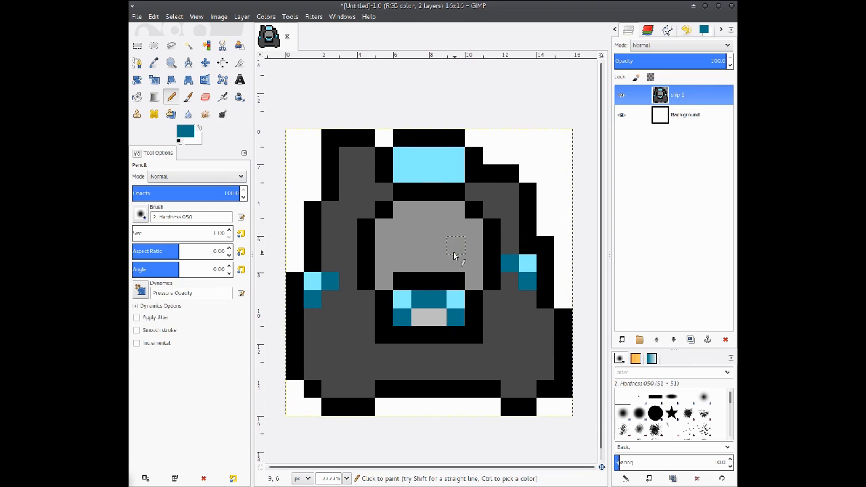
- Set the foreground colour to red and pencil one pixel near the upper tip of each side of the hull
{"action": "left_click_drag", "start_coordinate": [412, 213], "coordinate": [415, 204]}
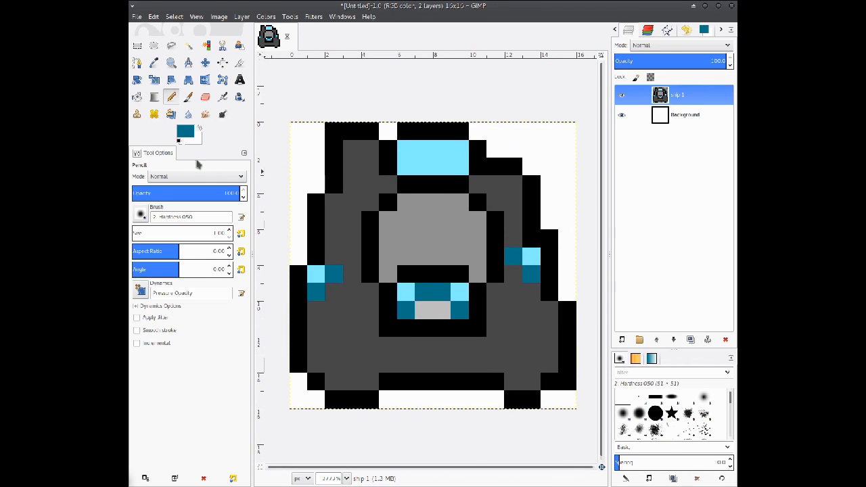
{"action": "left_click", "coordinate": [187, 132]}
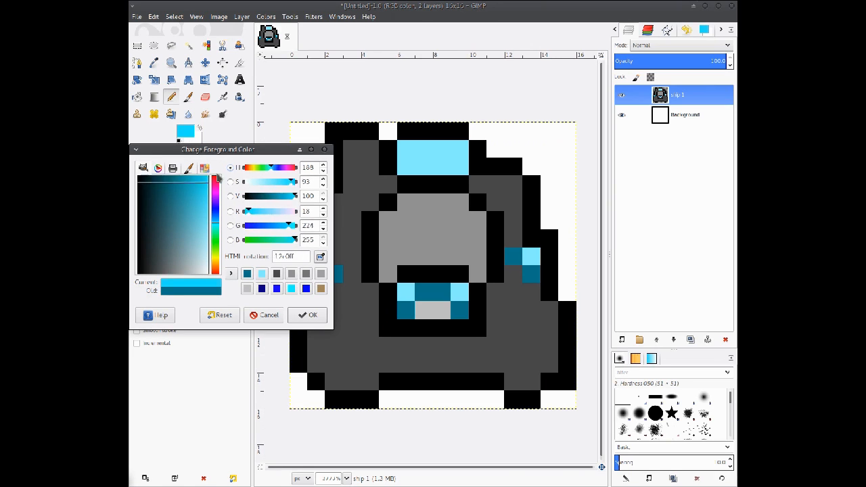
{"action": "left_click", "coordinate": [217, 177]}
{"action": "left_click", "coordinate": [309, 314]}
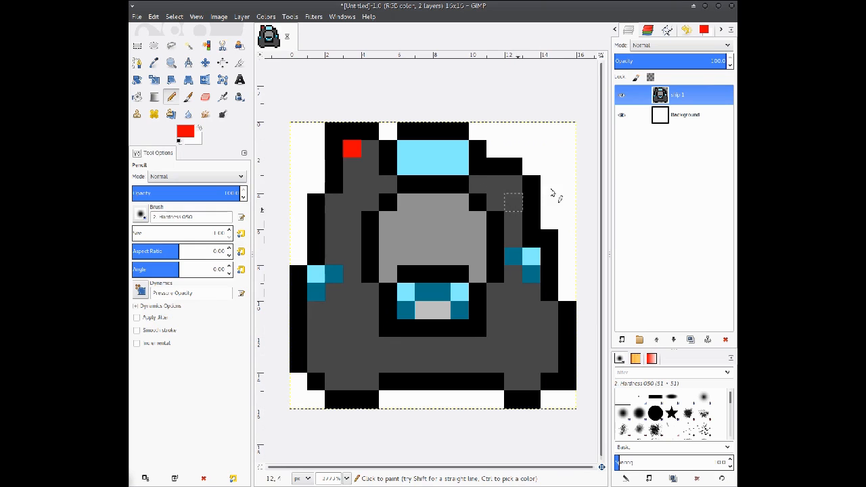
{"action": "left_click", "coordinate": [514, 186]}
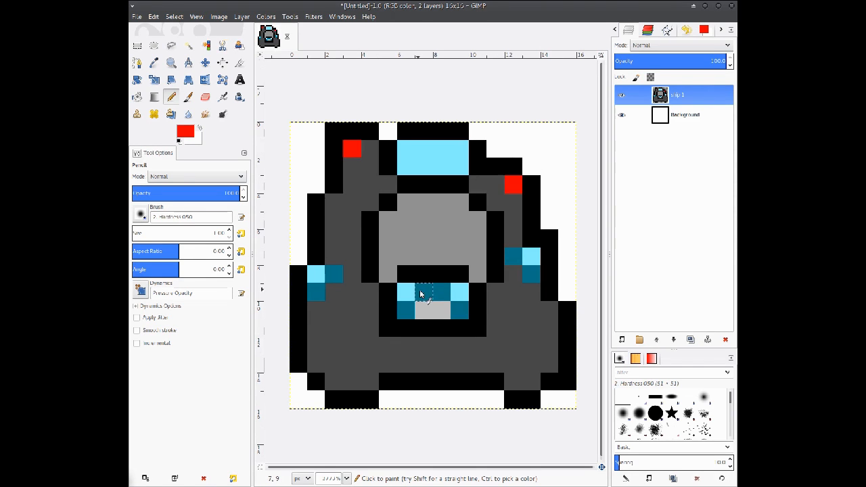
{"action": "scroll", "coordinate": [409, 298], "scroll_direction": "down", "scroll_amount": 2}
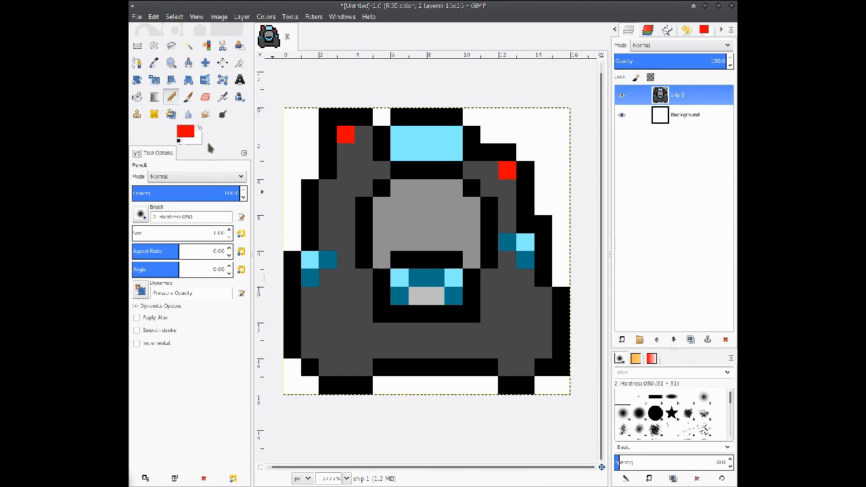
{"action": "left_click", "coordinate": [185, 133]}
{"action": "left_click_drag", "start_coordinate": [191, 259], "coordinate": [177, 286]}
{"action": "left_click", "coordinate": [303, 314]}
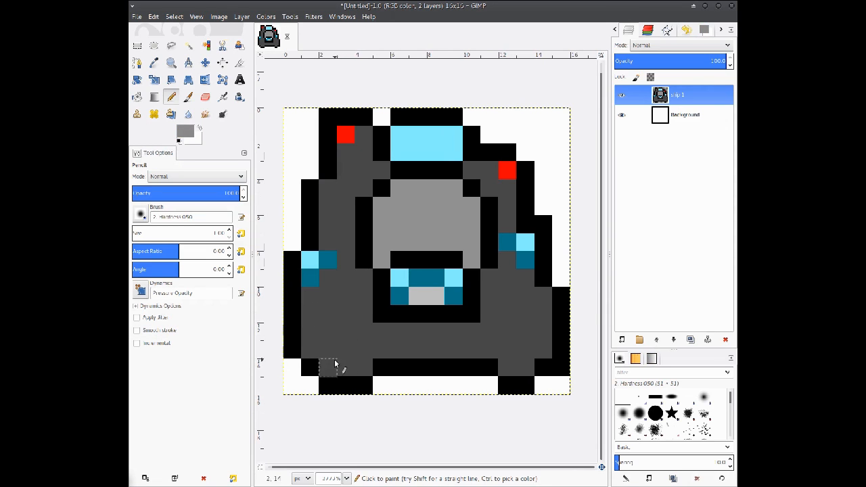
- Set the foreground colour to black and pencil a three-pixel line across the hull above each foot
{"action": "left_click", "coordinate": [186, 133]}
{"action": "left_click_drag", "start_coordinate": [165, 269], "coordinate": [137, 288]}
{"action": "left_click", "coordinate": [313, 312]}
{"action": "left_click_drag", "start_coordinate": [324, 359], "coordinate": [365, 348]}
{"action": "mouse_move", "coordinate": [508, 348]}
{"action": "left_mouse_down"}
{"action": "mouse_move", "coordinate": [521, 348]}
{"action": "mouse_move", "coordinate": [494, 349]}
{"action": "left_mouse_up"}
- Erase the outline pixel at the inner edge of the right foot and pencil a black pixel directly below it
{"action": "left_click", "coordinate": [204, 96]}
{"action": "left_click", "coordinate": [489, 366]}
{"action": "left_click", "coordinate": [171, 97]}
{"action": "left_click", "coordinate": [489, 384]}
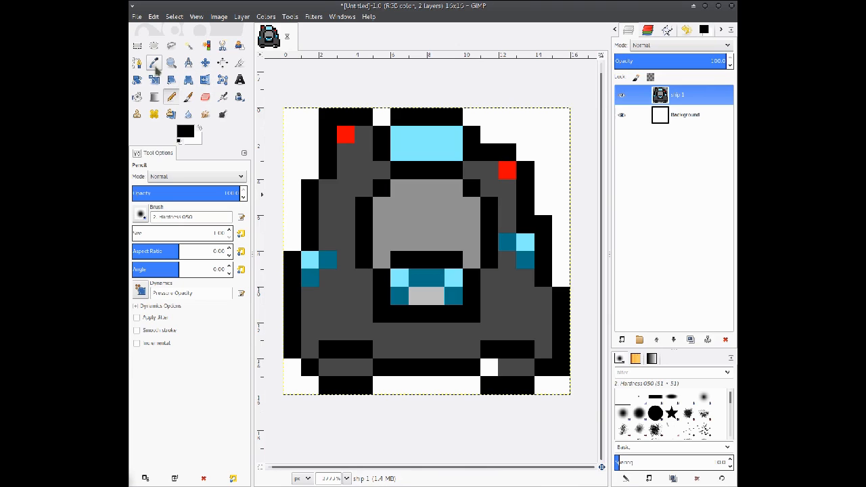
- Pick the hull's dark grey and pencil it into the erased pixel of the right foot
{"action": "left_click", "coordinate": [154, 65]}
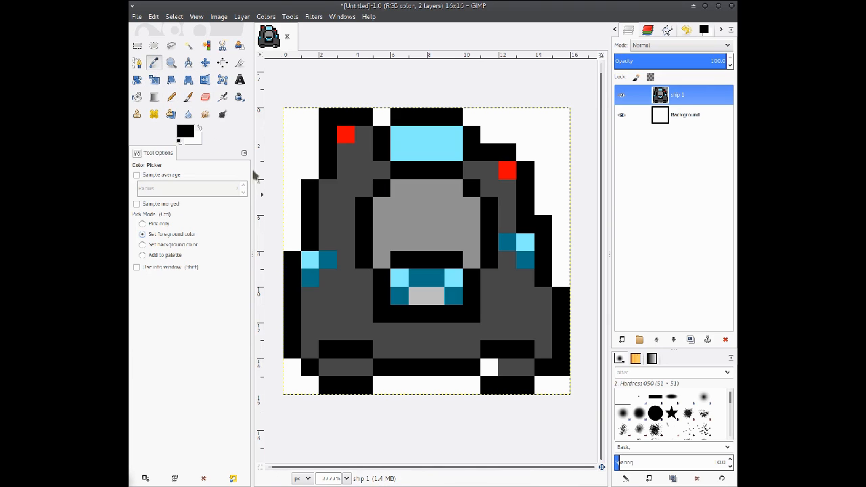
{"action": "left_click", "coordinate": [399, 331]}
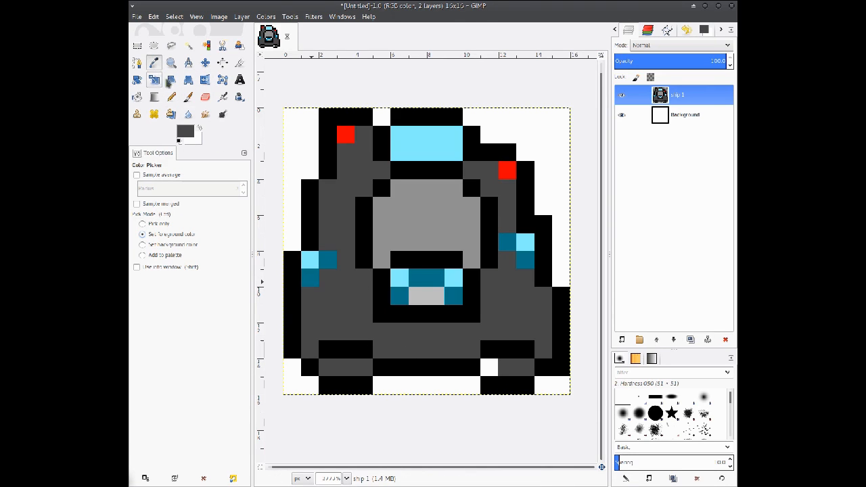
{"action": "left_click", "coordinate": [171, 96]}
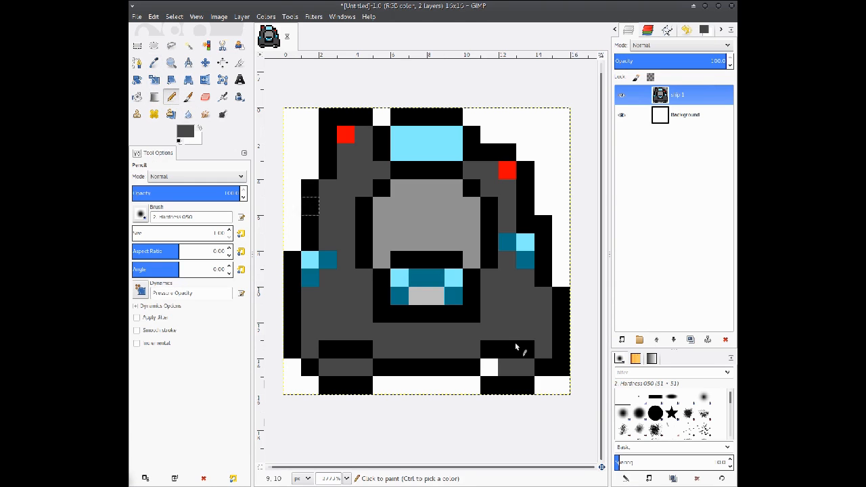
{"action": "left_click", "coordinate": [488, 367]}
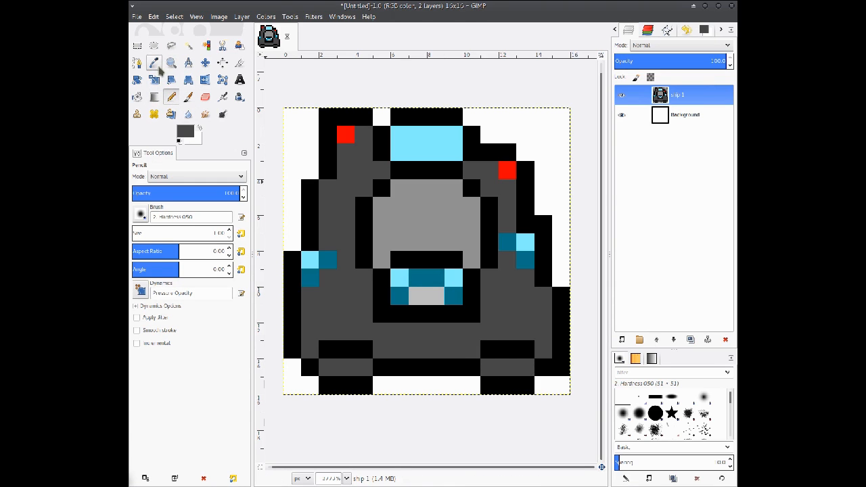
{"action": "left_click", "coordinate": [154, 63]}
{"action": "left_click_drag", "start_coordinate": [382, 240], "coordinate": [383, 245]}
{"action": "left_click", "coordinate": [172, 98]}
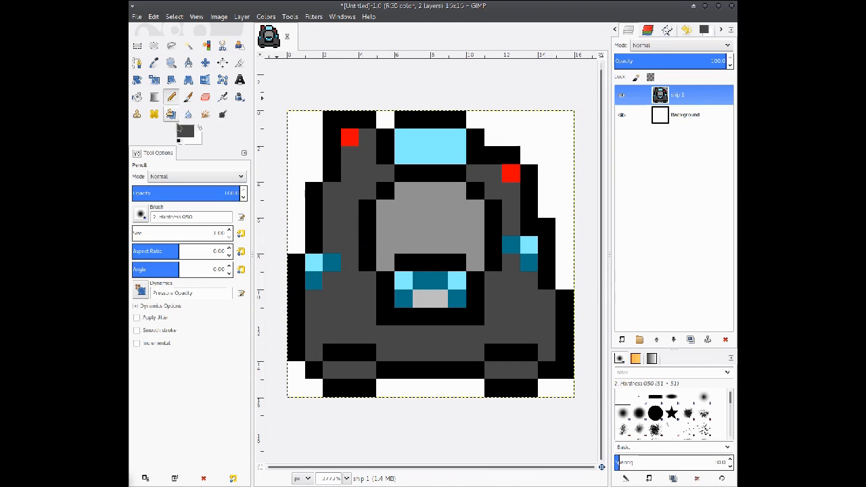
- Reset the foreground colour to black and pencil two separate two-pixel-tall vertical marks inside the grey central section
{"action": "left_click", "coordinate": [179, 141]}
{"action": "left_click", "coordinate": [398, 208]}
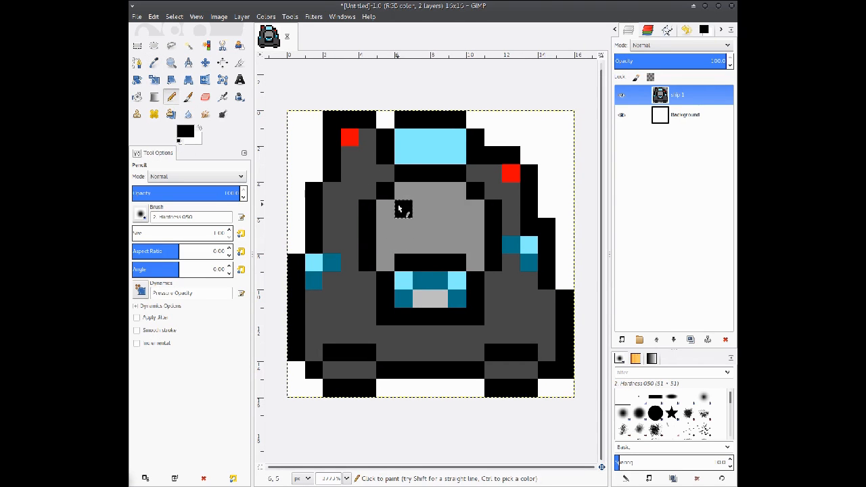
{"action": "left_click", "coordinate": [397, 226]}
{"action": "left_click", "coordinate": [456, 215]}
{"action": "left_click", "coordinate": [457, 226]}
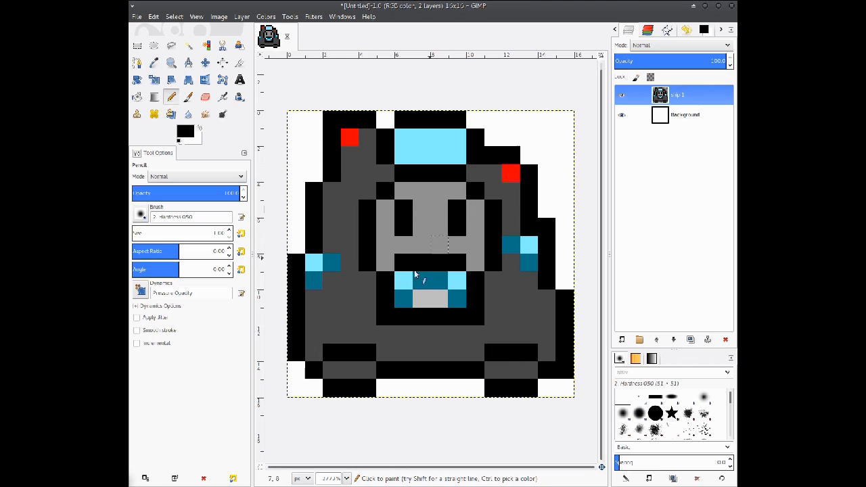
- Try to join the two vertical marks in the central section with black pixels and undo the strokes
{"action": "left_click", "coordinate": [420, 230]}
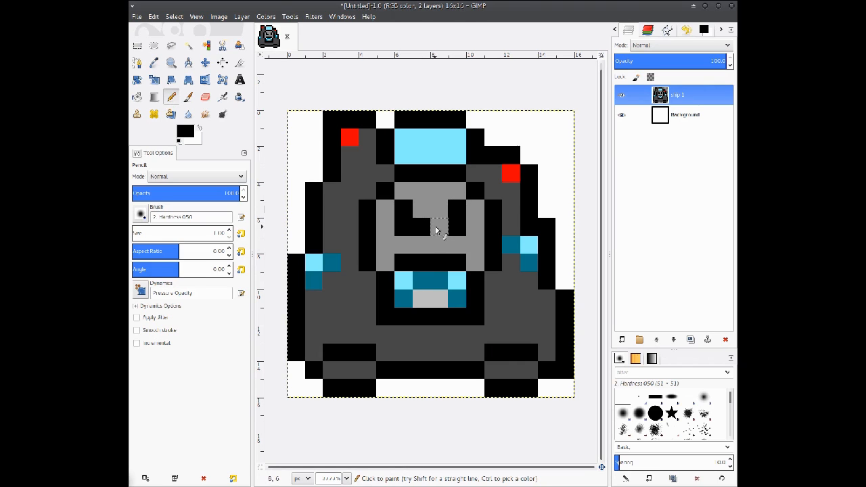
{"action": "key", "text": "ctrl+z"}
{"action": "left_click_drag", "start_coordinate": [415, 240], "coordinate": [438, 226]}
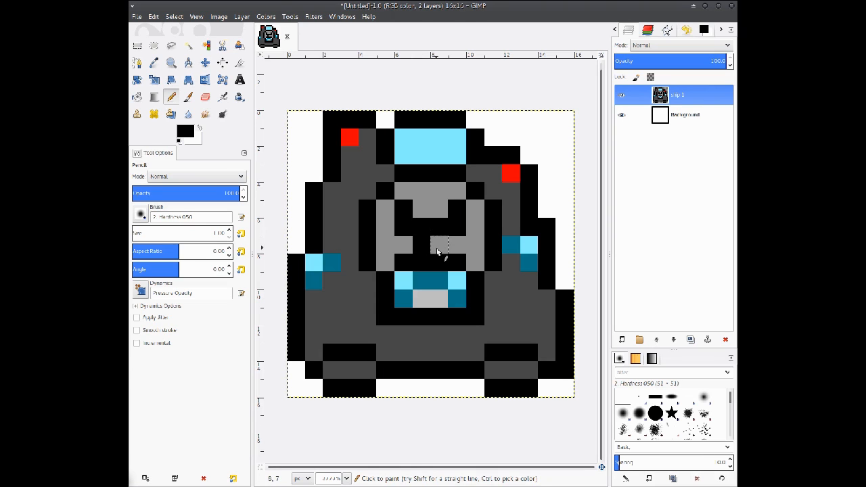
{"action": "key", "text": "ctrl+z"}
- Pencil two adjacent black pixels on top of the middle of the black bar in the central section
{"action": "left_click_drag", "start_coordinate": [424, 244], "coordinate": [440, 245]}
{"action": "mouse_move", "coordinate": [497, 223]}
{"action": "left_mouse_down"}
{"action": "mouse_move", "coordinate": [498, 251]}
{"action": "mouse_move", "coordinate": [497, 226]}
{"action": "mouse_move", "coordinate": [502, 231]}
{"action": "left_mouse_up"}
{"action": "mouse_move", "coordinate": [453, 205]}
{"action": "left_mouse_down"}
{"action": "mouse_move", "coordinate": [443, 221]}
{"action": "mouse_move", "coordinate": [441, 200]}
{"action": "left_mouse_up"}
{"action": "mouse_move", "coordinate": [421, 246]}
{"action": "left_mouse_down"}
{"action": "mouse_move", "coordinate": [420, 259]}
{"action": "mouse_move", "coordinate": [432, 236]}
{"action": "left_mouse_up"}
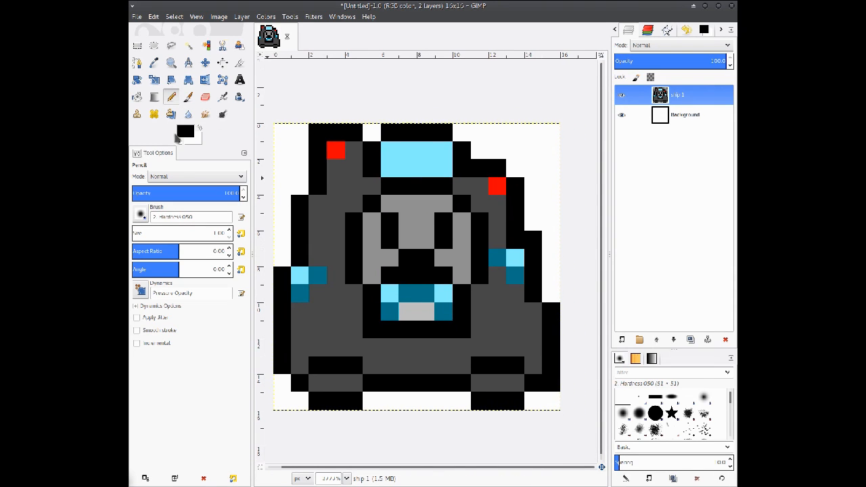
{"action": "left_click_drag", "start_coordinate": [430, 207], "coordinate": [436, 181]}
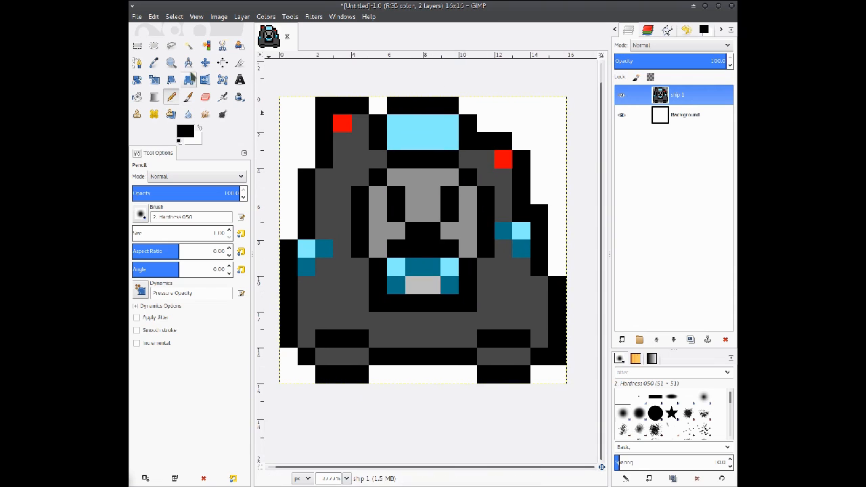
- Examine the whole ship sprite at reduced magnification
{"action": "left_click", "coordinate": [172, 62]}
{"action": "left_click", "coordinate": [421, 224], "text": "ctrl"}
{"action": "left_click", "coordinate": [421, 223], "text": "ctrl"}
{"action": "left_click", "coordinate": [421, 224], "text": "ctrl"}
{"action": "left_click", "coordinate": [422, 224], "text": "ctrl"}
{"action": "left_click", "coordinate": [422, 224], "text": "ctrl"}
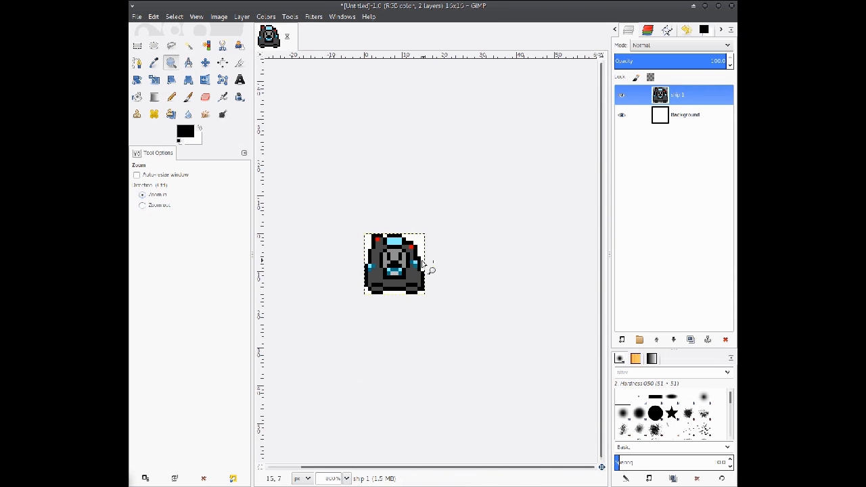
{"action": "left_click", "coordinate": [415, 264]}
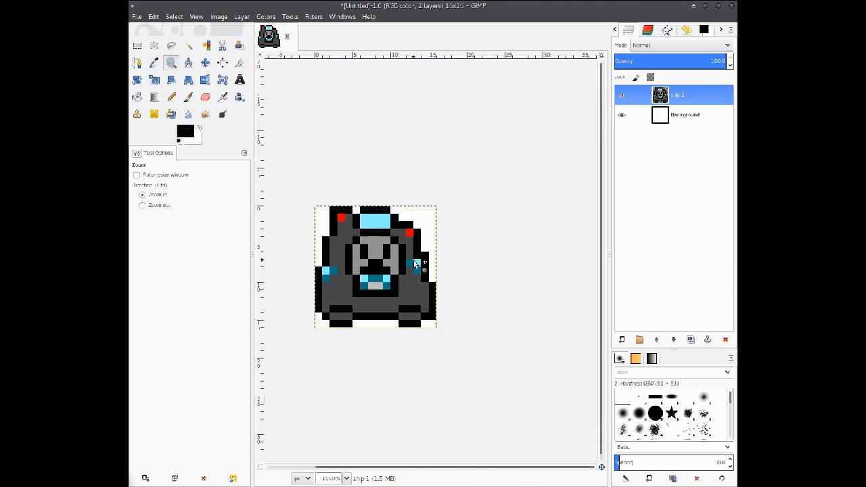
- Resize the image canvas to 32 × 32 px, keeping the offset at 0, 0
{"action": "left_click", "coordinate": [219, 17]}
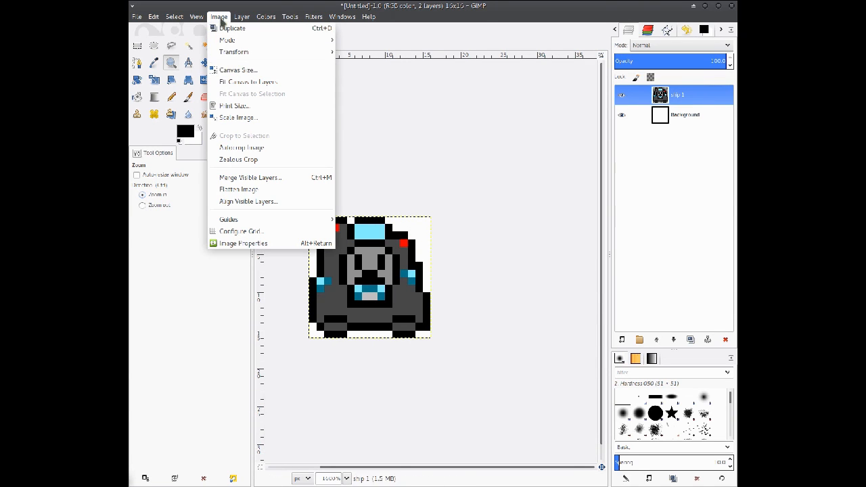
{"action": "left_click", "coordinate": [235, 70]}
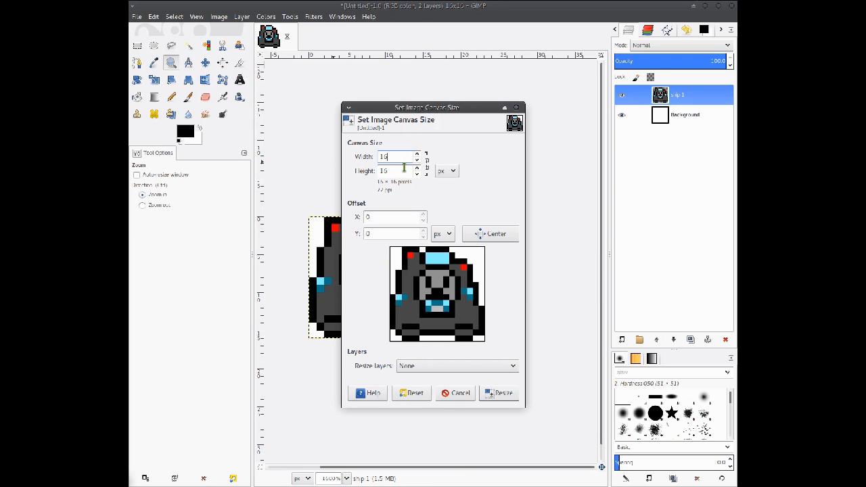
{"action": "type", "text": "*"}
{"action": "key", "text": "Return"}
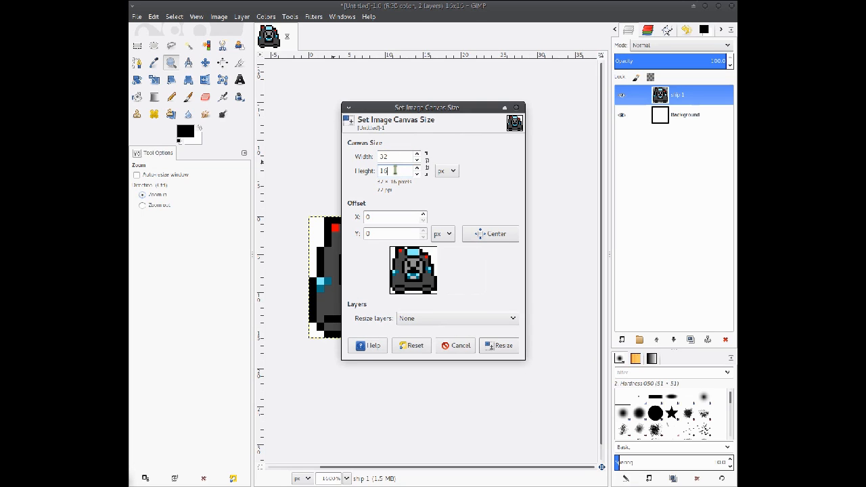
{"action": "key", "text": "Return"}
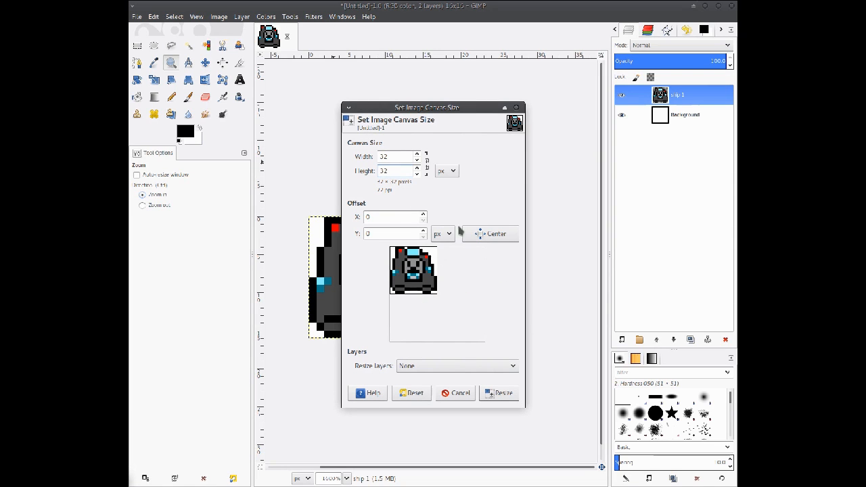
{"action": "left_click", "coordinate": [499, 392]}
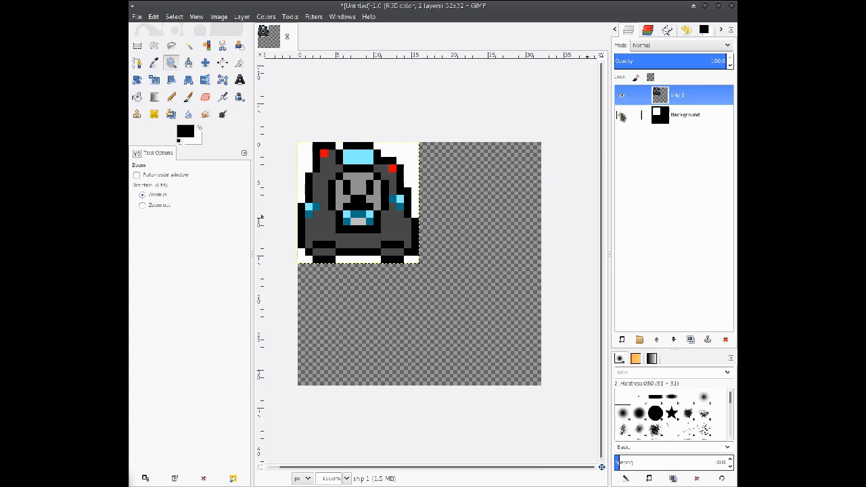
- Expand the Background layer to the image size
{"action": "left_click", "coordinate": [662, 117]}
{"action": "left_click", "coordinate": [243, 16]}
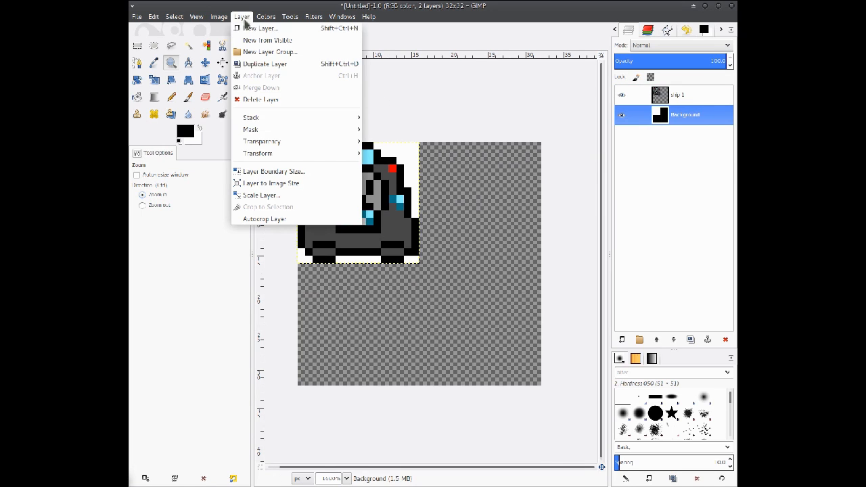
{"action": "left_click", "coordinate": [270, 174]}
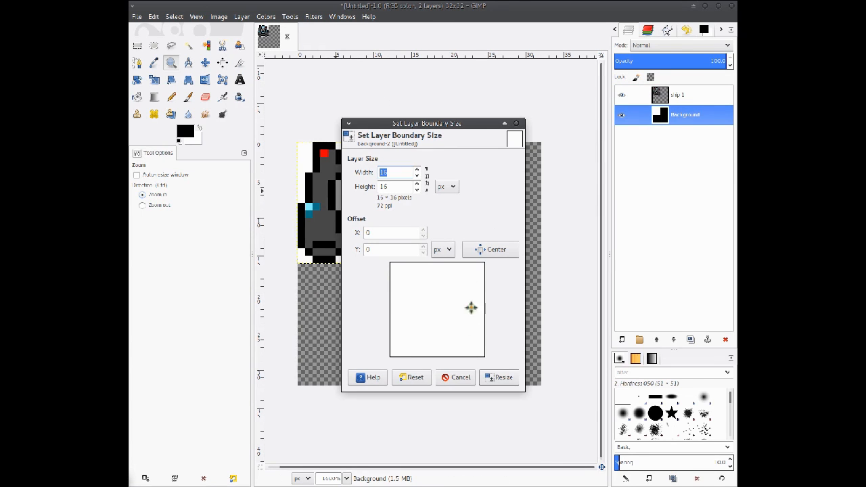
{"action": "left_click", "coordinate": [467, 377]}
{"action": "left_click", "coordinate": [242, 17]}
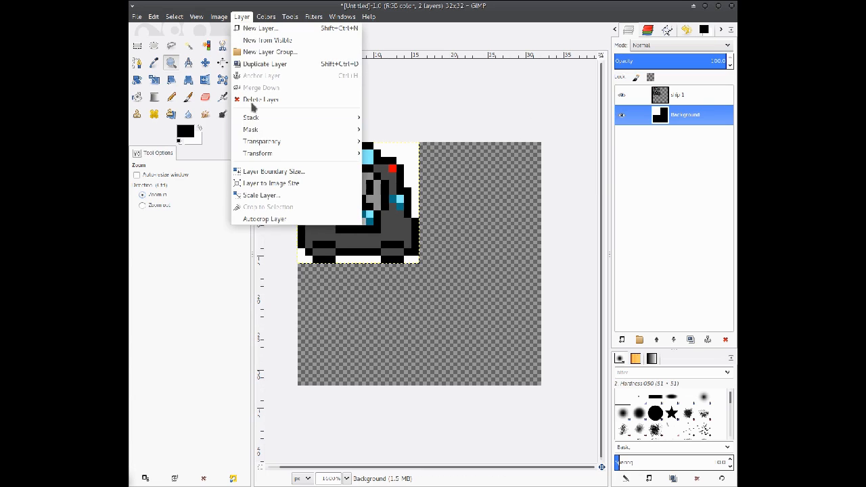
{"action": "left_click", "coordinate": [276, 190]}
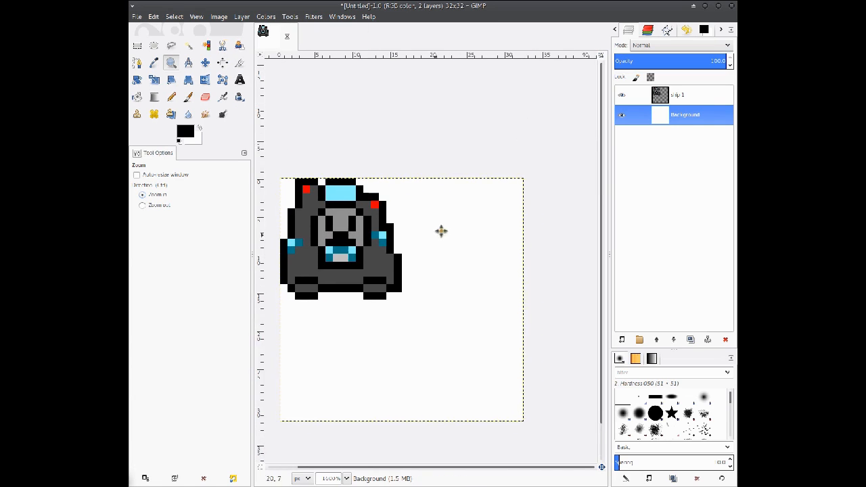
- Show the grid over the canvas
{"action": "left_click_drag", "start_coordinate": [441, 232], "coordinate": [460, 213]}
{"action": "left_click_drag", "start_coordinate": [448, 255], "coordinate": [446, 207]}
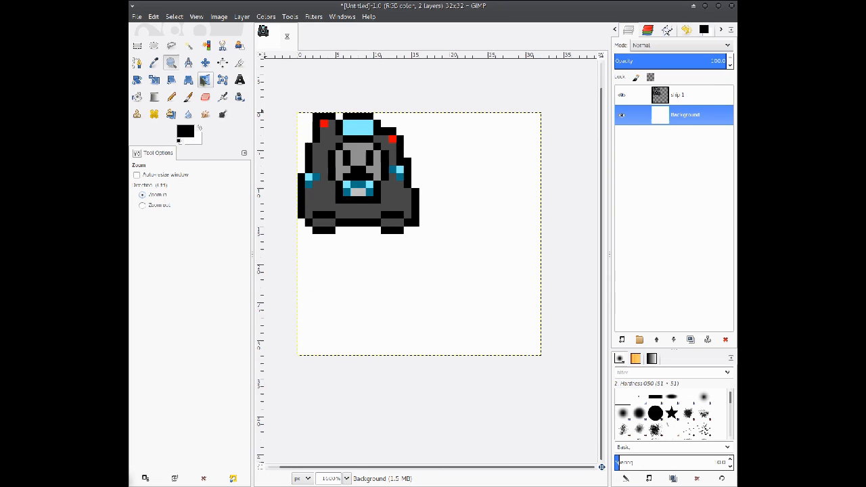
{"action": "left_click_drag", "start_coordinate": [284, 99], "coordinate": [570, 400]}
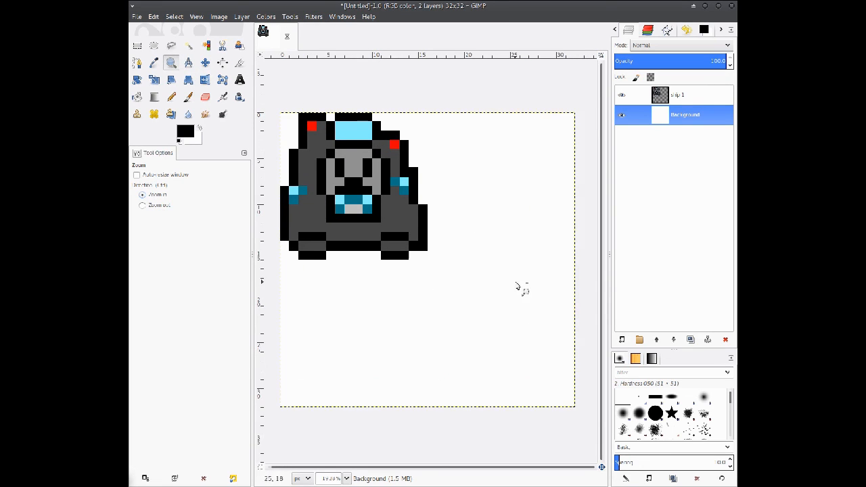
{"action": "left_click", "coordinate": [219, 17]}
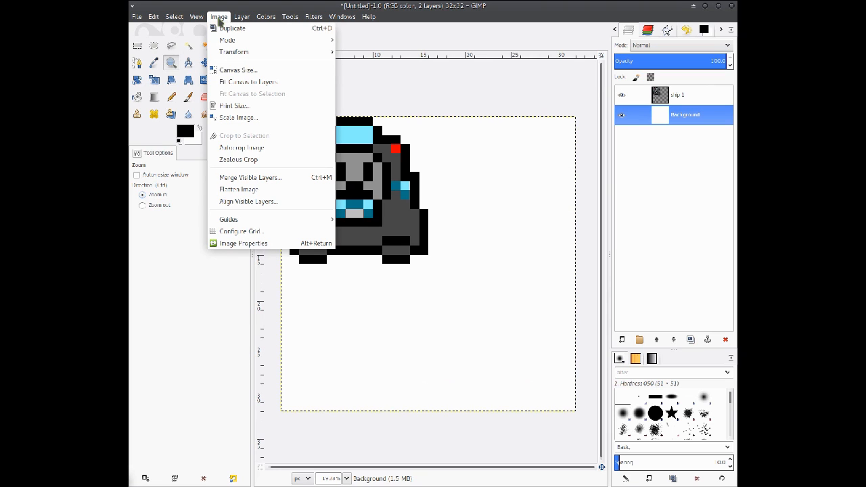
{"action": "mouse_move", "coordinate": [243, 16]}
{"action": "mouse_move", "coordinate": [196, 17]}
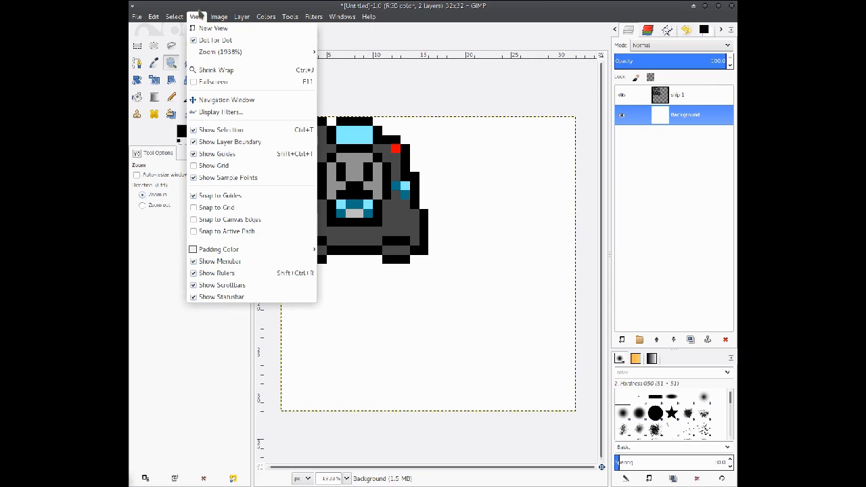
{"action": "left_click", "coordinate": [220, 165]}
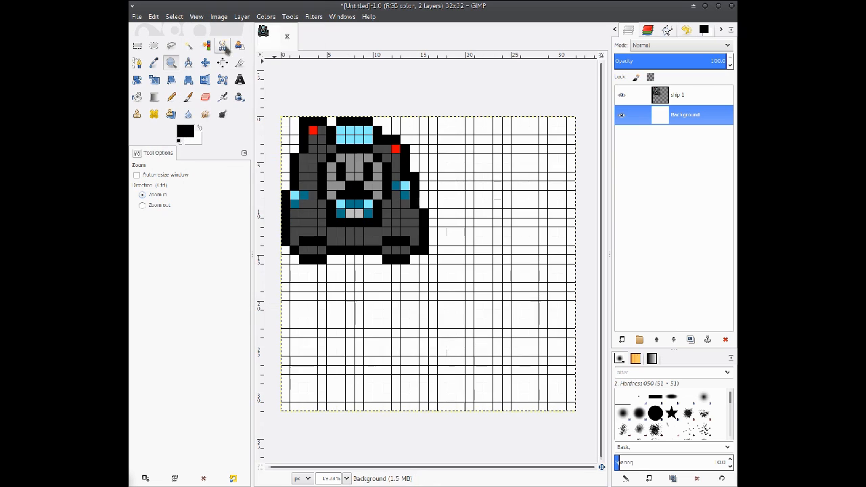
- Configure the image grid with a spacing of 16 × 16 pixels
{"action": "left_click", "coordinate": [220, 16]}
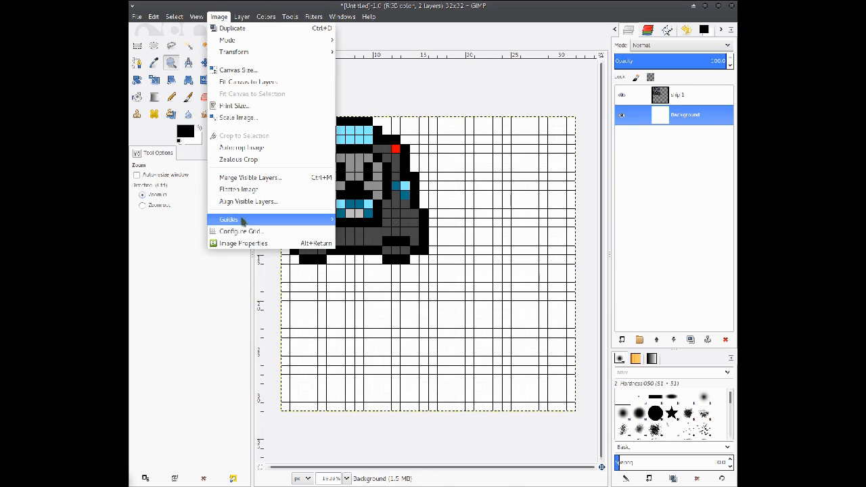
{"action": "left_click", "coordinate": [240, 230]}
{"action": "left_click_drag", "start_coordinate": [190, 305], "coordinate": [167, 300]}
{"action": "double_click", "coordinate": [204, 238]}
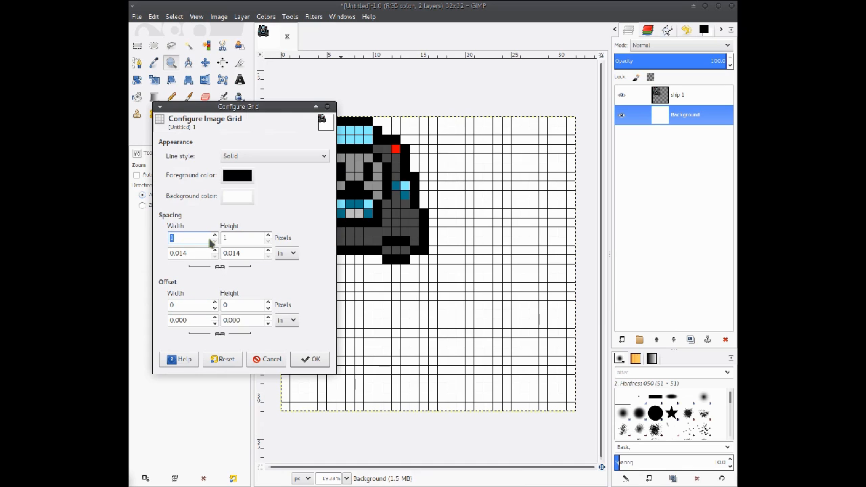
{"action": "type", "text": "32"}
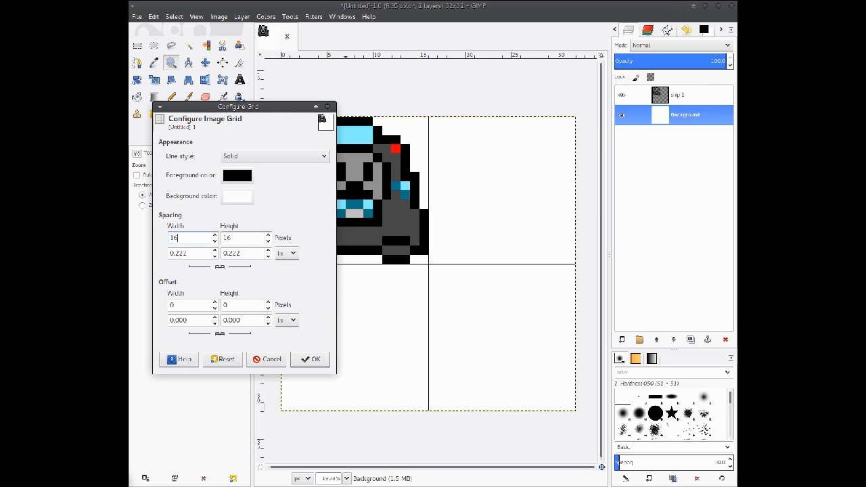
{"action": "left_click", "coordinate": [310, 358]}
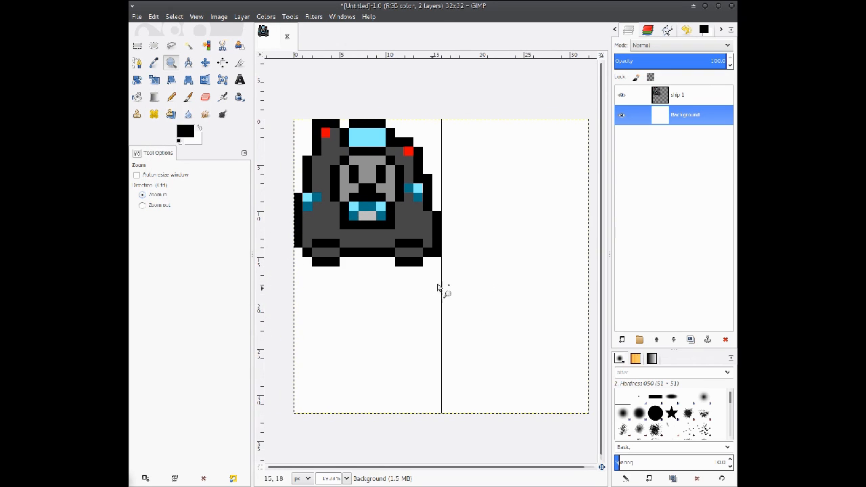
- Duplicate the "ship 1" layer and move the copy into the upper-right 16 px grid cell
{"action": "left_click_drag", "start_coordinate": [429, 251], "coordinate": [418, 256]}
{"action": "left_click_drag", "start_coordinate": [409, 198], "coordinate": [406, 187]}
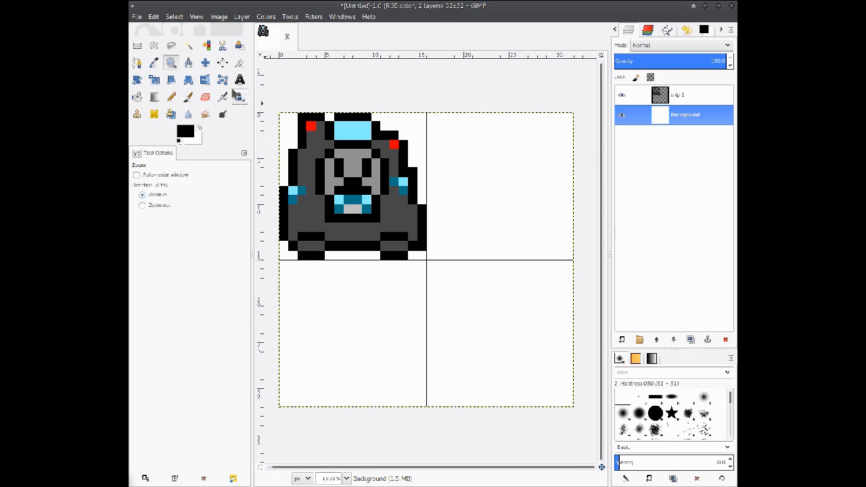
{"action": "left_click", "coordinate": [661, 97]}
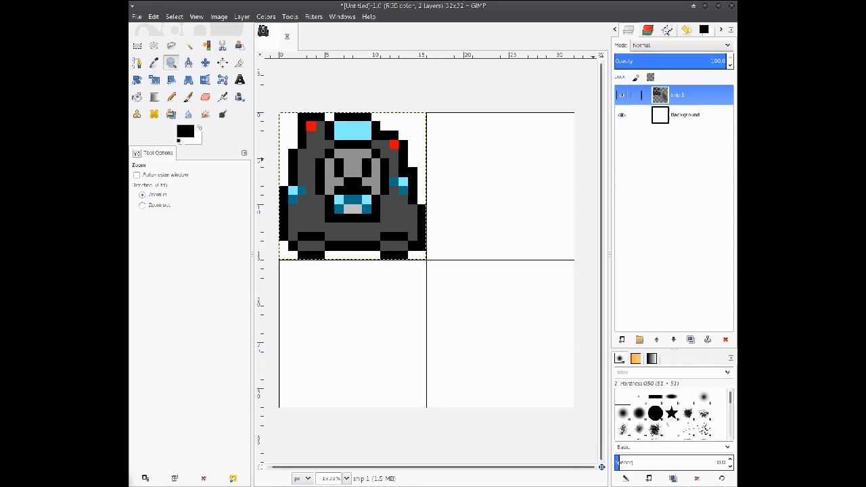
{"action": "left_click", "coordinate": [691, 339]}
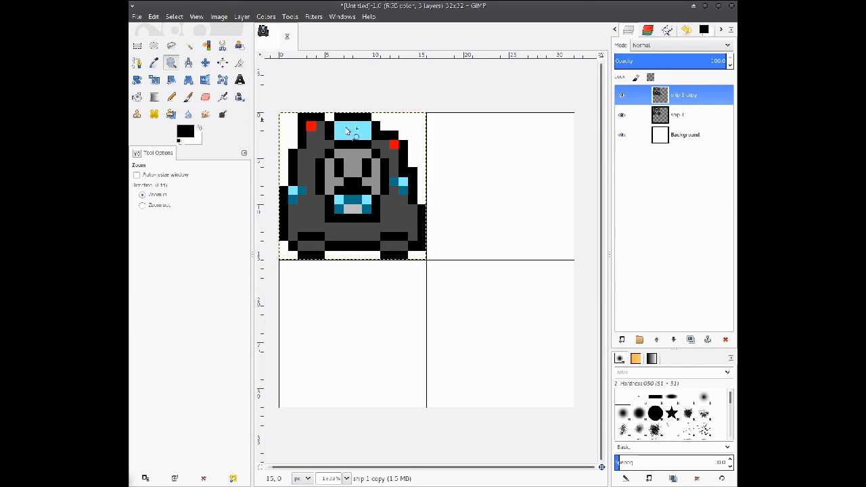
{"action": "left_click", "coordinate": [205, 62]}
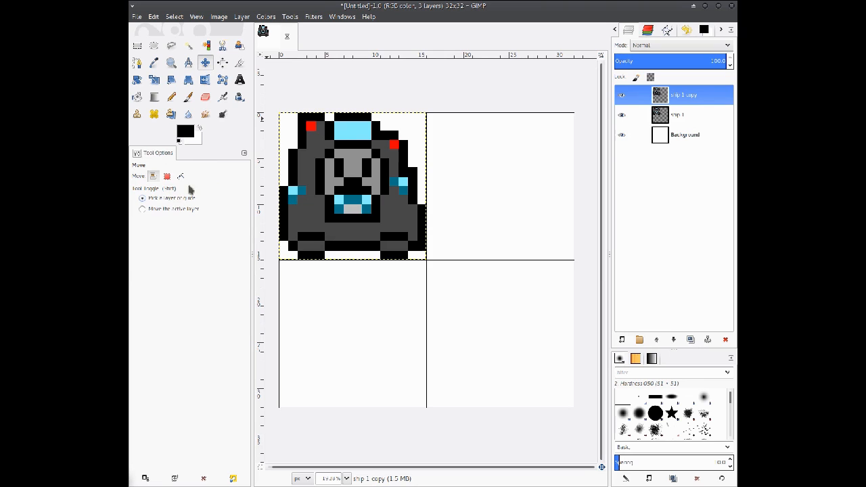
{"action": "left_click_drag", "start_coordinate": [337, 209], "coordinate": [490, 198]}
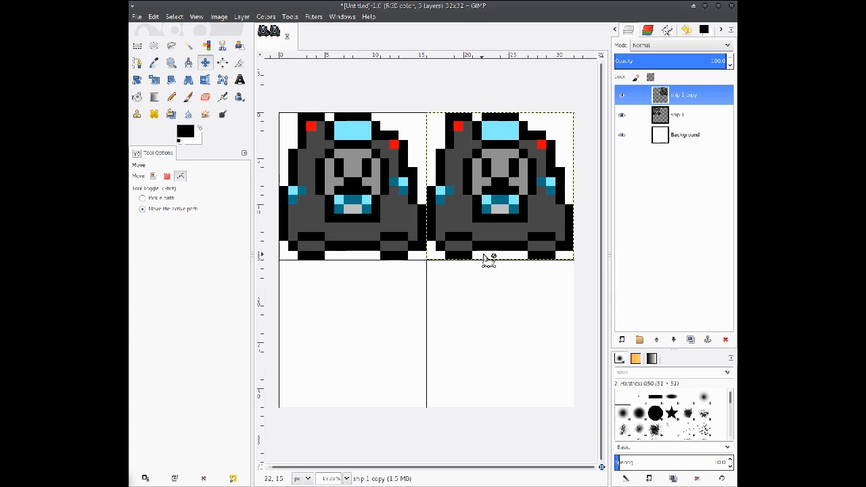
- On the copied ship, move the 3 × 4 px block containing the left red light one pixel left and three pixels down, and anchor it
{"action": "left_click_drag", "start_coordinate": [469, 228], "coordinate": [455, 231]}
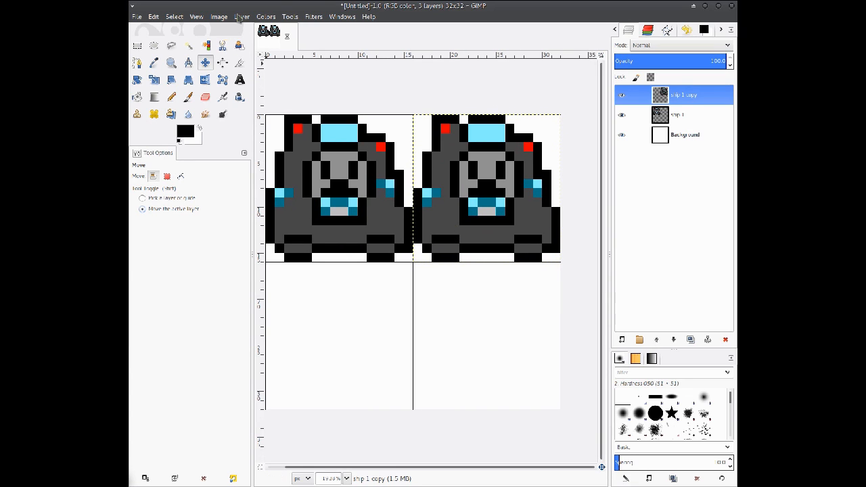
{"action": "left_click_drag", "start_coordinate": [521, 156], "coordinate": [485, 165]}
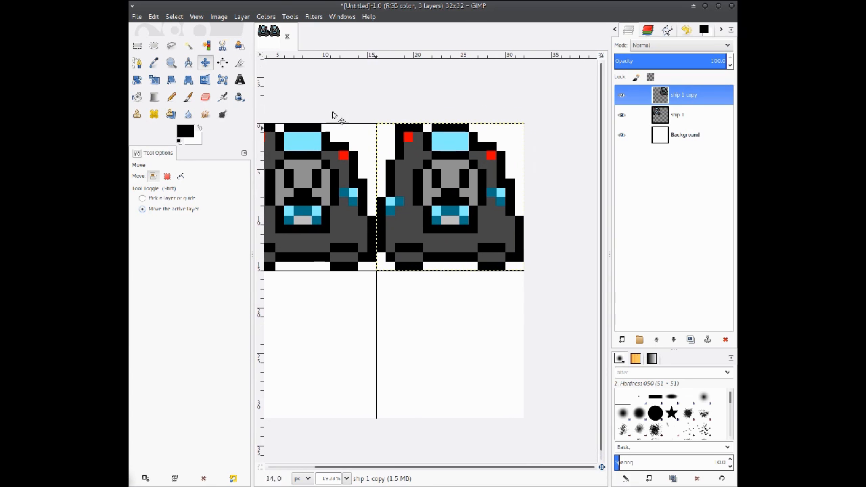
{"action": "left_click", "coordinate": [171, 62]}
{"action": "left_click_drag", "start_coordinate": [347, 112], "coordinate": [547, 282]}
{"action": "key", "text": "r"}
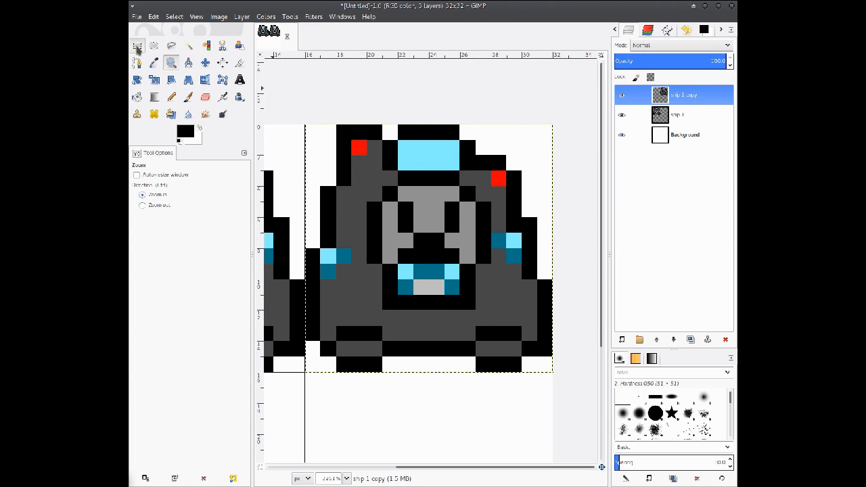
{"action": "left_click_drag", "start_coordinate": [336, 126], "coordinate": [384, 187]}
{"action": "key", "text": "ctrl"}
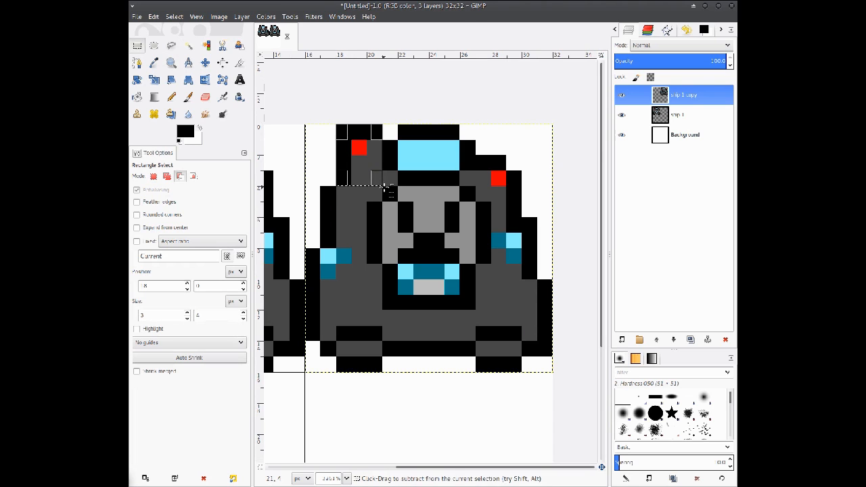
{"action": "key", "text": "ctrl+x"}
{"action": "left_click_drag", "start_coordinate": [361, 148], "coordinate": [344, 207]}
{"action": "key", "text": "ctrl+v"}
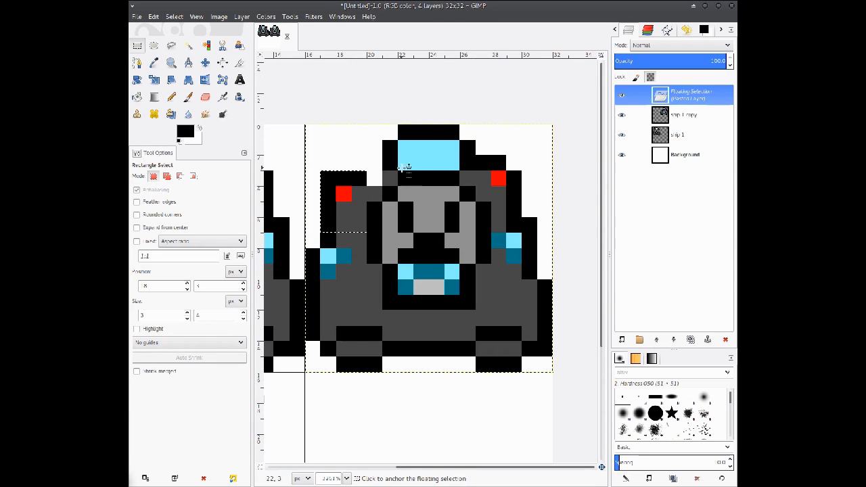
{"action": "left_click", "coordinate": [401, 203]}
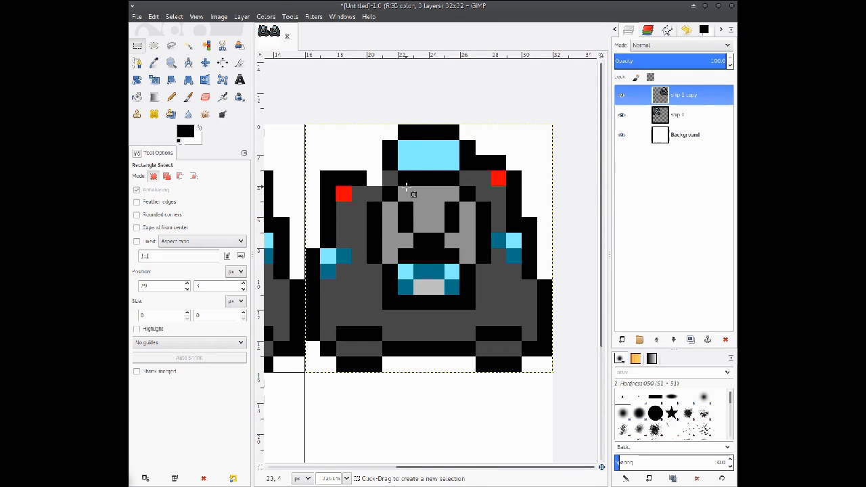
- Copy the 4 × 3 px block with the two vertical marks, placing it one pixel lower and again below the light-blue and teal row
{"action": "left_click_drag", "start_coordinate": [399, 187], "coordinate": [428, 229]}
{"action": "key", "text": "ctrl+c"}
{"action": "key", "text": "ctrl+v"}
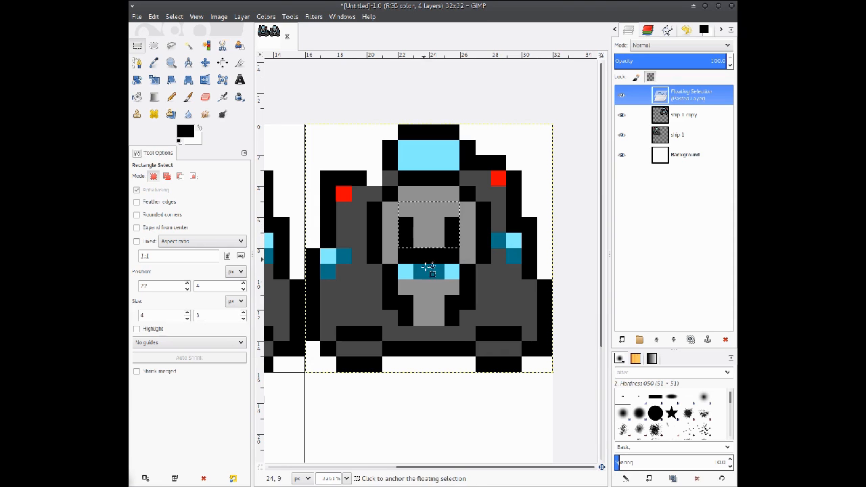
{"action": "left_click", "coordinate": [488, 242]}
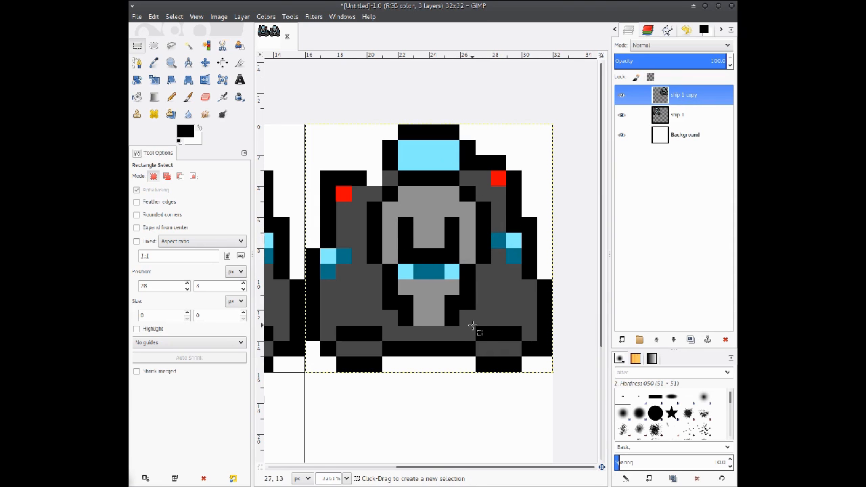
- Move the 5 × 4 px block containing the light-blue window one pixel left and two pixels down, and anchor it
{"action": "left_click_drag", "start_coordinate": [460, 313], "coordinate": [449, 297]}
{"action": "left_click_drag", "start_coordinate": [370, 133], "coordinate": [448, 195]}
{"action": "key", "text": "ctrl+x"}
{"action": "key", "text": "ctrl+v"}
{"action": "key", "text": "Down"}
{"action": "left_click_drag", "start_coordinate": [432, 196], "coordinate": [416, 202]}
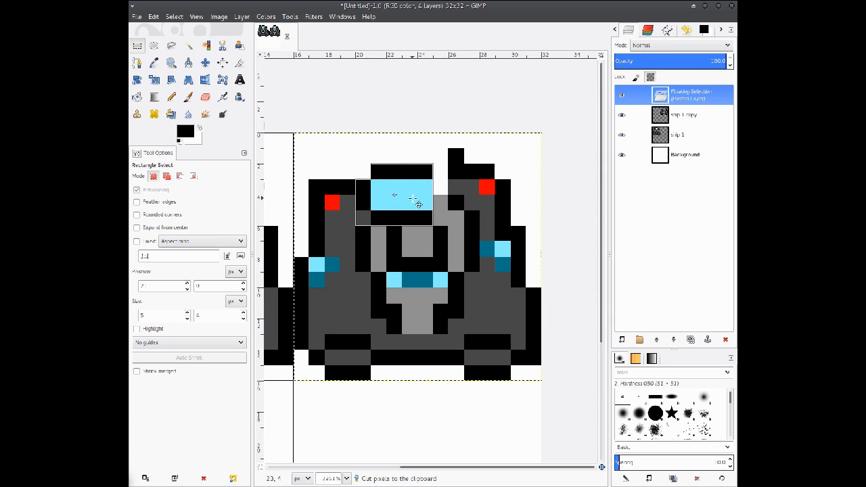
{"action": "left_click", "coordinate": [365, 156]}
- Move the 2 × 2 px block between the left red light and the window one pixel down, and anchor it
{"action": "left_click_drag", "start_coordinate": [351, 181], "coordinate": [353, 204]}
{"action": "key", "text": "ctrl+x"}
{"action": "key", "text": "ctrl+v"}
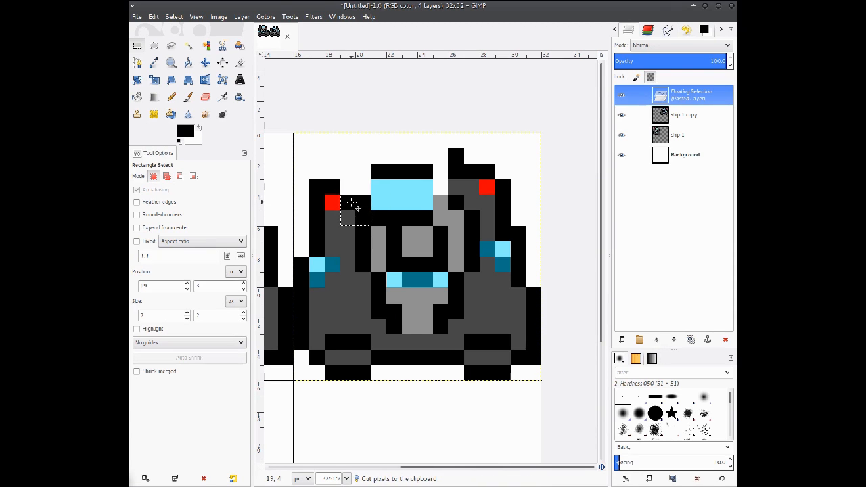
{"action": "left_click", "coordinate": [429, 216]}
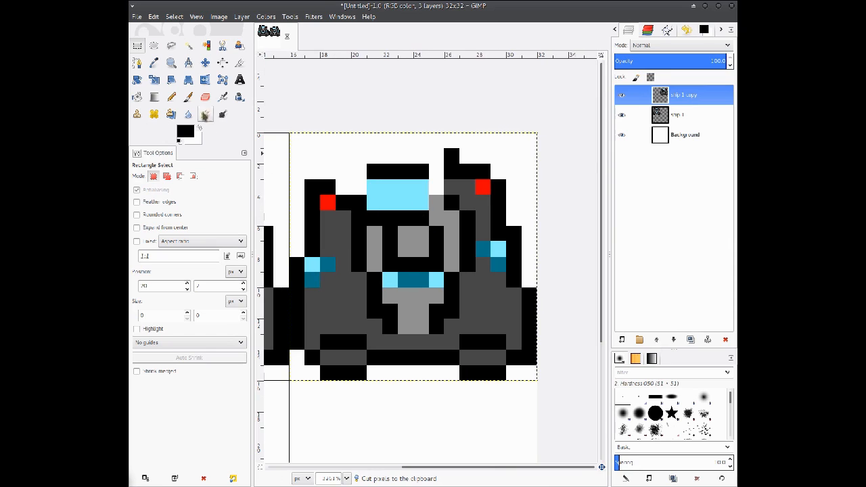
- Round the light-blue window's two upper corners with black pixels and erase the outline's outer corner pixels above them
{"action": "left_click", "coordinate": [171, 97]}
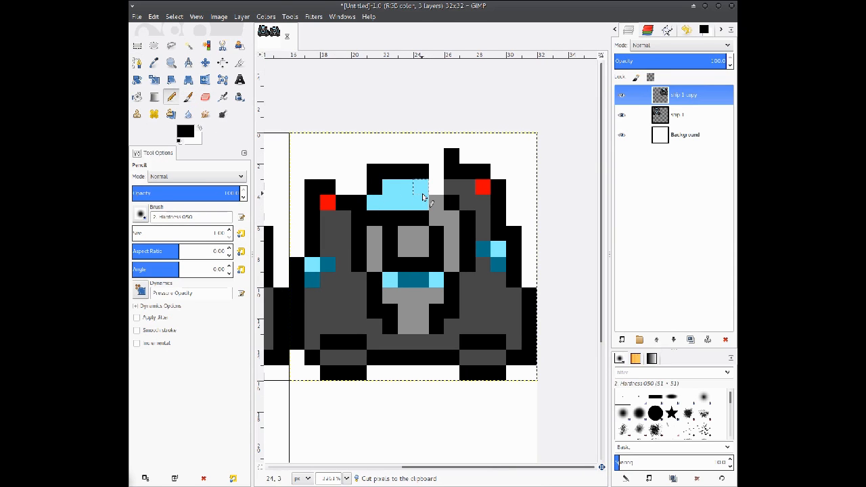
{"action": "left_click", "coordinate": [205, 97]}
{"action": "left_click", "coordinate": [375, 170]}
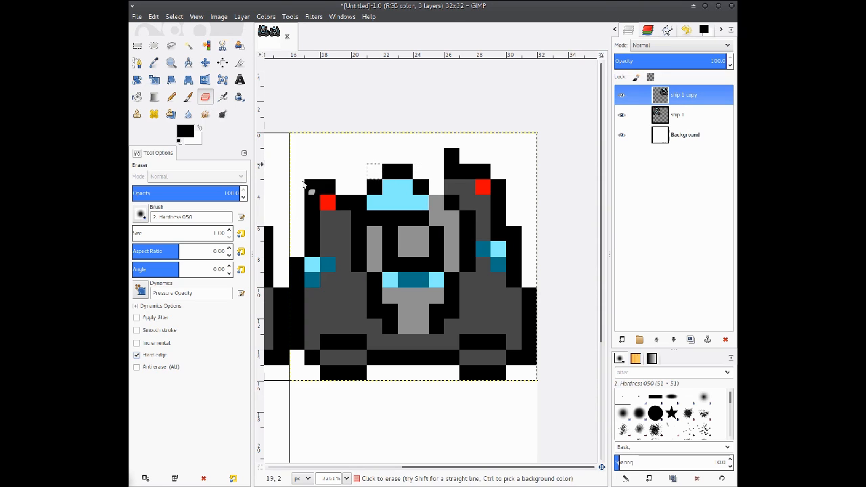
- Paint black the light-grey pixel just right of the window and the dark-grey pixel on the right tower's inner edge
{"action": "key", "text": "n"}
{"action": "left_click_drag", "start_coordinate": [444, 202], "coordinate": [436, 203]}
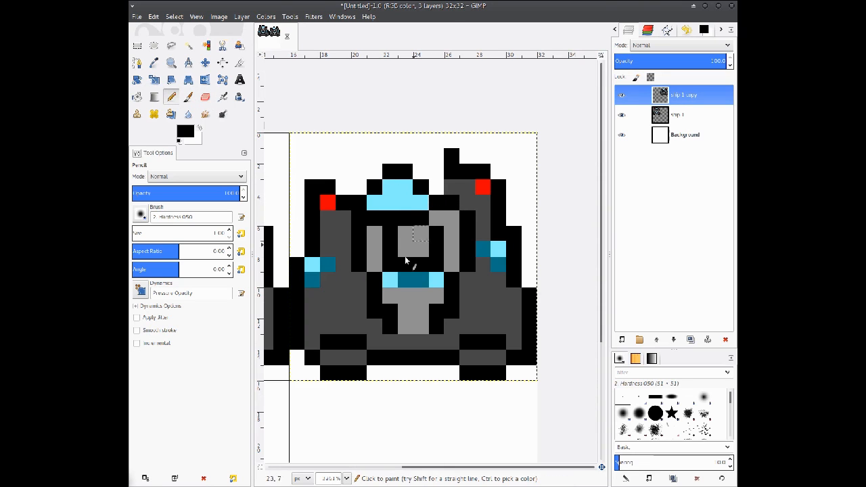
{"action": "middle_click", "coordinate": [419, 207]}
{"action": "left_click", "coordinate": [445, 183]}
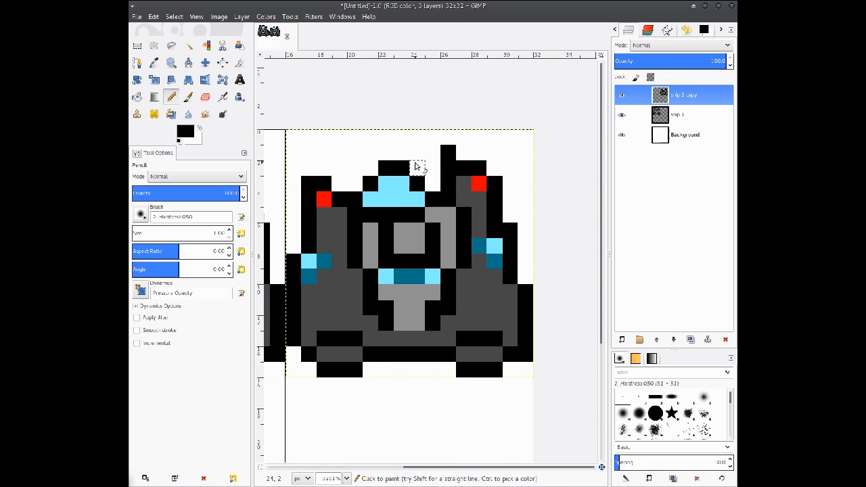
- Move the 3 × 13 px block forming the second ship's left side one pixel right, and anchor it
{"action": "left_click_drag", "start_coordinate": [357, 211], "coordinate": [369, 187]}
{"action": "mouse_move", "coordinate": [404, 221]}
{"action": "left_mouse_down"}
{"action": "mouse_move", "coordinate": [419, 219]}
{"action": "mouse_move", "coordinate": [390, 222]}
{"action": "left_mouse_up"}
{"action": "left_click", "coordinate": [137, 46]}
{"action": "left_click_drag", "start_coordinate": [310, 153], "coordinate": [358, 348]}
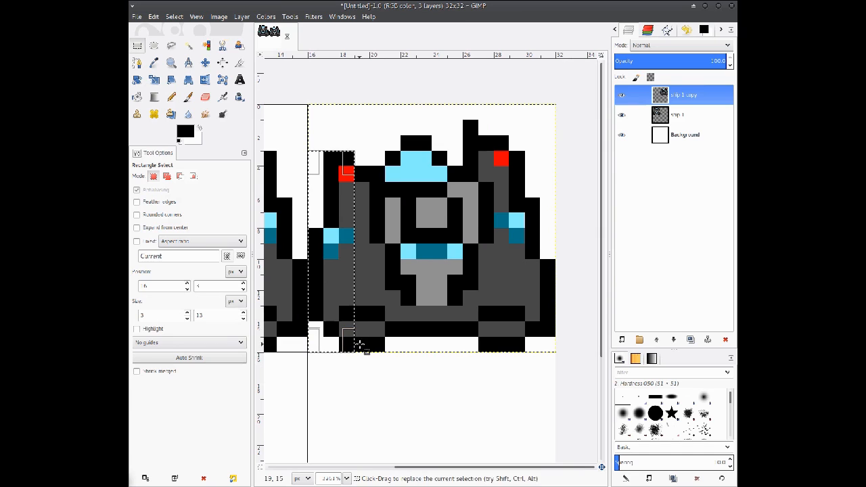
{"action": "key", "text": "ctrl+x"}
{"action": "key", "text": "ctrl+v"}
{"action": "left_click_drag", "start_coordinate": [341, 284], "coordinate": [366, 285]}
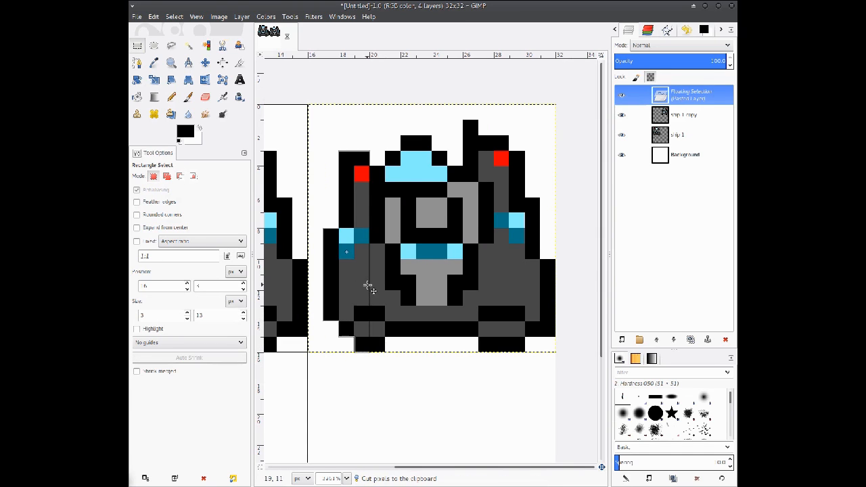
{"action": "left_click", "coordinate": [434, 289]}
- Move the 5 × 15 px block forming the second ship's right side two pixels up, and anchor it
{"action": "left_click_drag", "start_coordinate": [480, 206], "coordinate": [437, 212]}
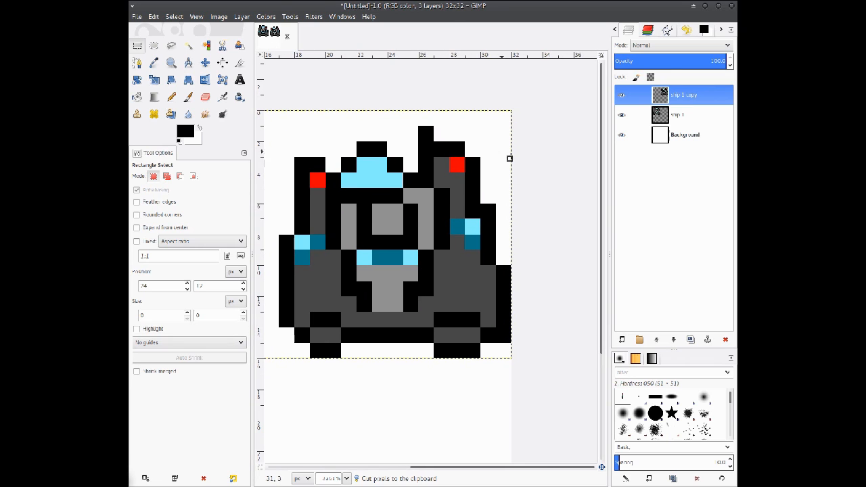
{"action": "left_click_drag", "start_coordinate": [506, 121], "coordinate": [439, 359]}
{"action": "key", "text": "ctrl+x"}
{"action": "key", "text": "ctrl+v"}
{"action": "left_click_drag", "start_coordinate": [450, 315], "coordinate": [450, 290]}
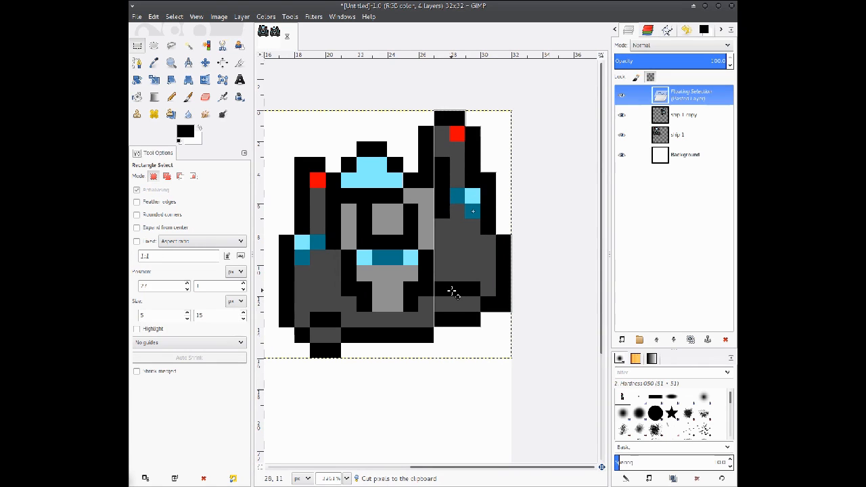
{"action": "left_click", "coordinate": [466, 336]}
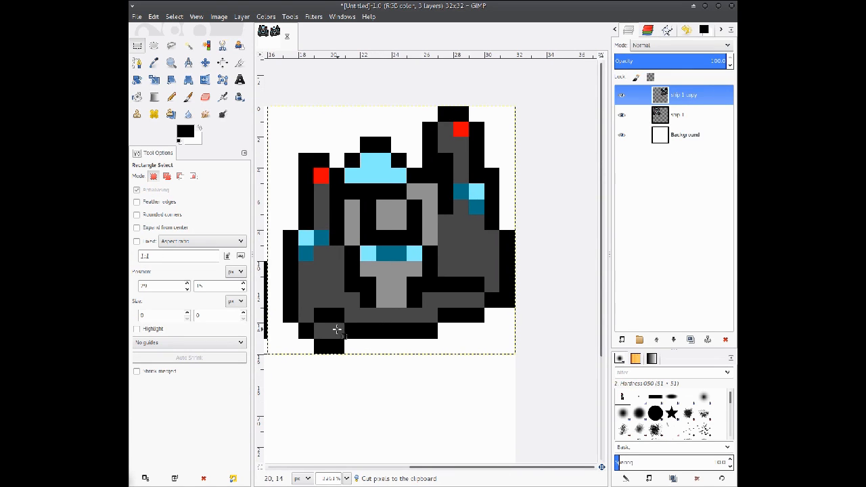
- Copy the 3 × 3 px left foot of the second ship and place the copy beneath its raised right side
{"action": "left_click_drag", "start_coordinate": [299, 309], "coordinate": [347, 352]}
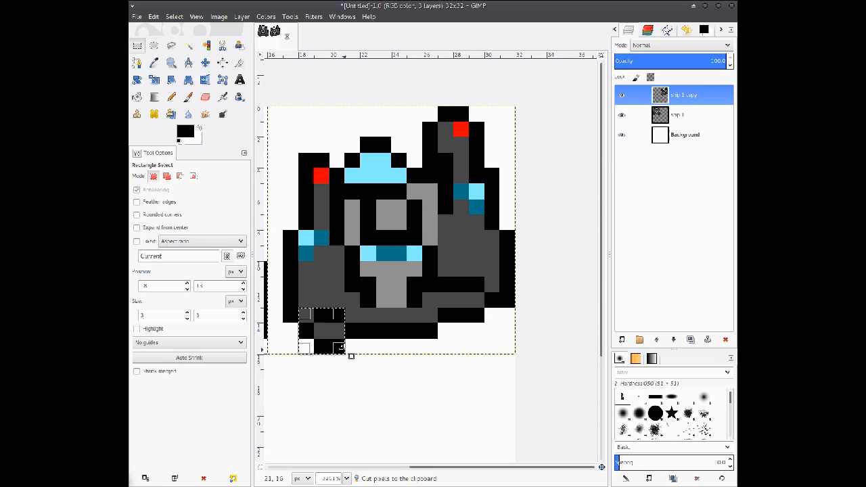
{"action": "key", "text": "ctrl+x"}
{"action": "key", "text": "ctrl+v"}
{"action": "key", "text": "ctrl+c"}
{"action": "left_click_drag", "start_coordinate": [330, 332], "coordinate": [476, 337]}
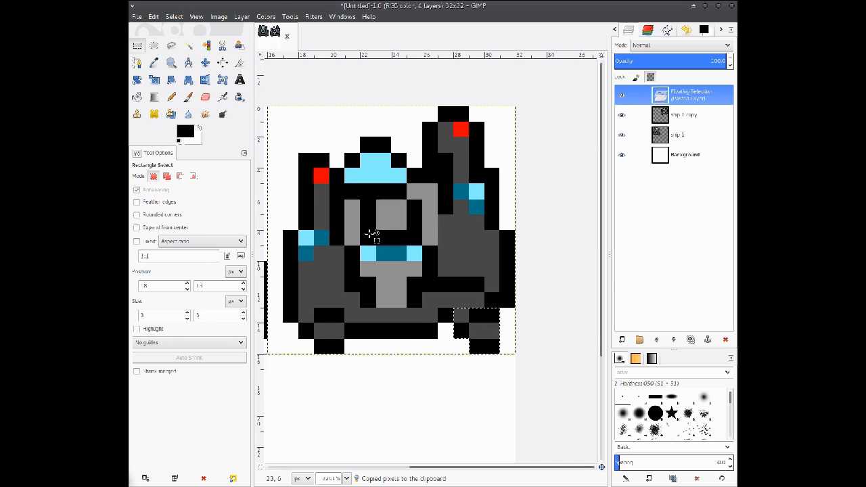
{"action": "mouse_move", "coordinate": [480, 327]}
{"action": "left_mouse_down"}
{"action": "mouse_move", "coordinate": [480, 311]}
{"action": "mouse_move", "coordinate": [486, 325]}
{"action": "mouse_move", "coordinate": [466, 329]}
{"action": "mouse_move", "coordinate": [478, 330]}
{"action": "left_mouse_up"}
- Flip the floating foot copy horizontally and anchor it beneath the ship's right side
{"action": "left_click", "coordinate": [241, 17]}
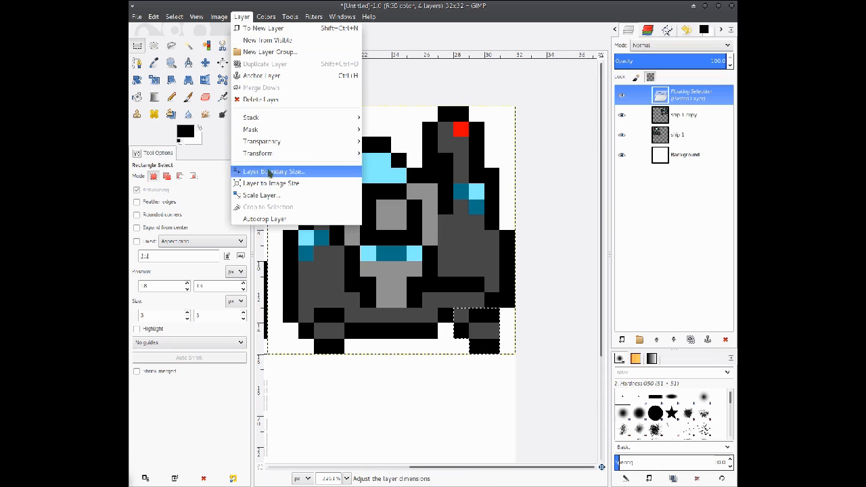
{"action": "mouse_move", "coordinate": [284, 152]}
{"action": "left_click", "coordinate": [405, 152]}
{"action": "mouse_move", "coordinate": [481, 331]}
{"action": "left_mouse_down"}
{"action": "mouse_move", "coordinate": [488, 331]}
{"action": "mouse_move", "coordinate": [477, 334]}
{"action": "left_mouse_up"}
{"action": "left_click", "coordinate": [421, 363]}
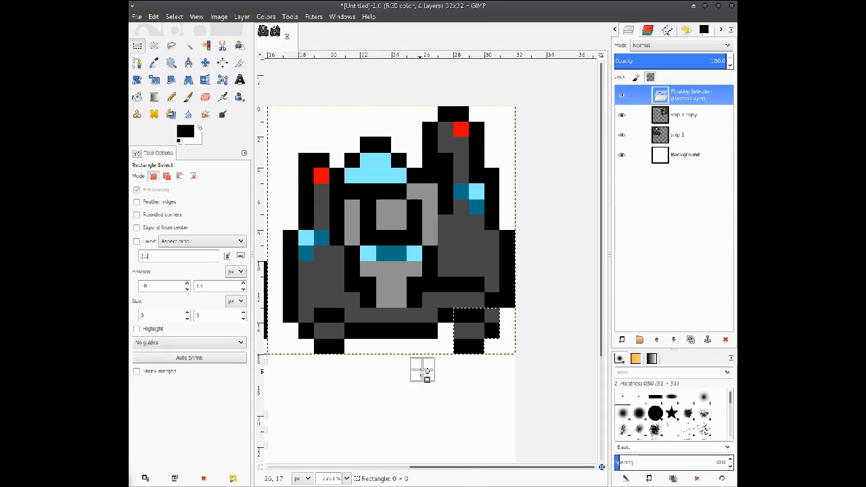
- Fill the one-pixel gap between the hull's bottom outline and the right foot with black
{"action": "left_click", "coordinate": [171, 97]}
{"action": "left_click", "coordinate": [440, 333]}
{"action": "mouse_move", "coordinate": [388, 242]}
{"action": "left_mouse_down"}
{"action": "mouse_move", "coordinate": [390, 275]}
{"action": "mouse_move", "coordinate": [393, 258]}
{"action": "left_mouse_up"}
- Move the middle segment of the hull's black bottom outline one pixel up, and anchor it
{"action": "left_click", "coordinate": [205, 97]}
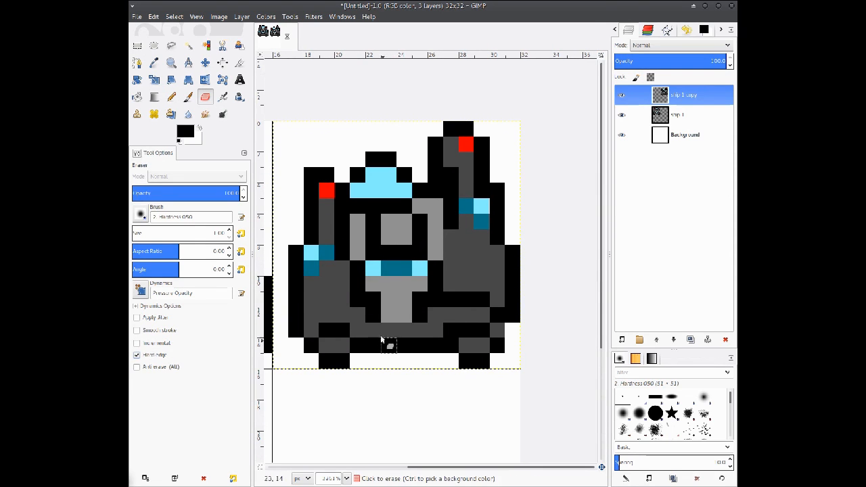
{"action": "key", "text": "r"}
{"action": "left_click_drag", "start_coordinate": [384, 351], "coordinate": [405, 335]}
{"action": "key", "text": "ctrl+x"}
{"action": "key", "text": "ctrl+v"}
{"action": "left_click", "coordinate": [406, 359]}
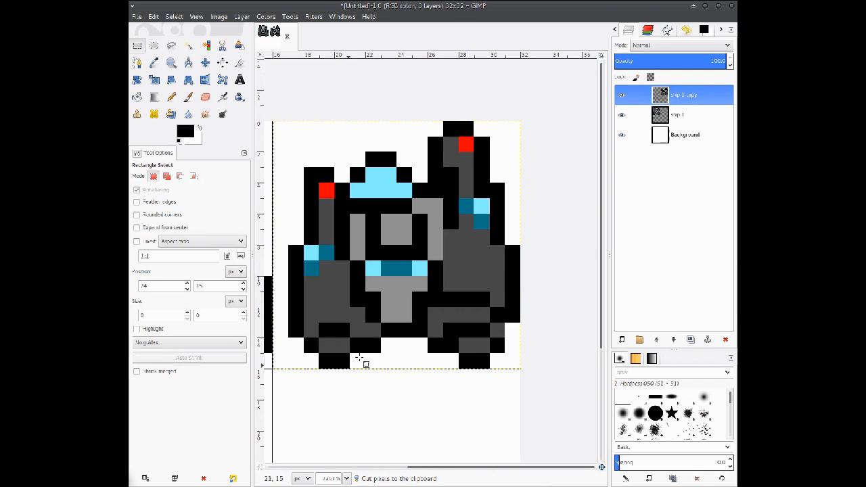
- Move the 2 × 7 px block with the left blue light and lower outline one pixel right, and anchor it
{"action": "left_click_drag", "start_coordinate": [291, 247], "coordinate": [324, 353]}
{"action": "key", "text": "ctrl+x"}
{"action": "key", "text": "ctrl+v"}
{"action": "left_click_drag", "start_coordinate": [315, 324], "coordinate": [331, 328]}
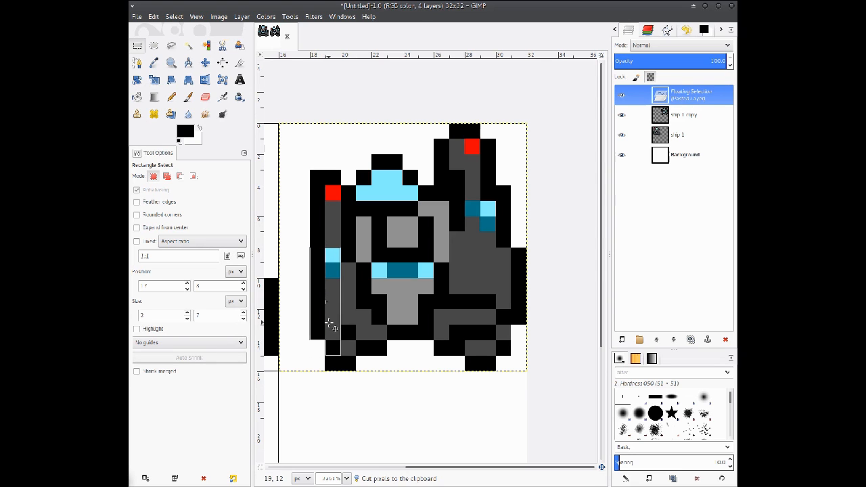
{"action": "left_click", "coordinate": [393, 368]}
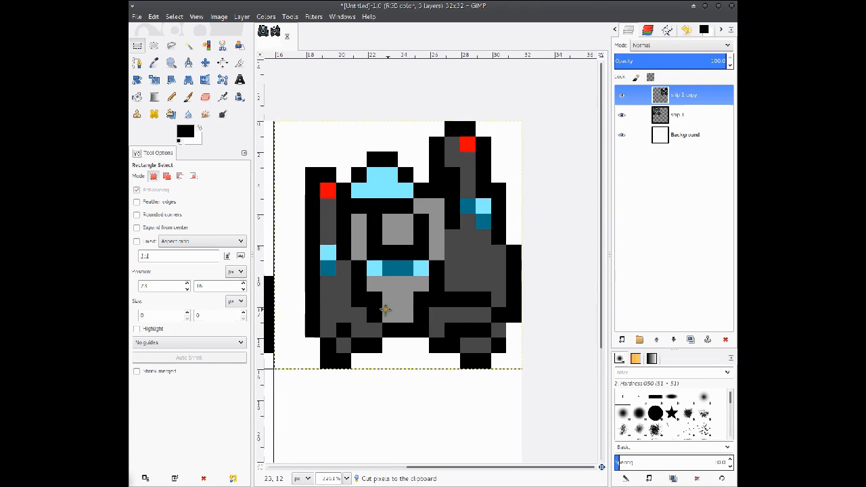
- Move the 1 × 3 px black outline strip below the left blue light one pixel right, and anchor it
{"action": "left_click_drag", "start_coordinate": [383, 307], "coordinate": [310, 313]}
{"action": "left_click_drag", "start_coordinate": [300, 289], "coordinate": [300, 281]}
{"action": "left_click", "coordinate": [301, 322]}
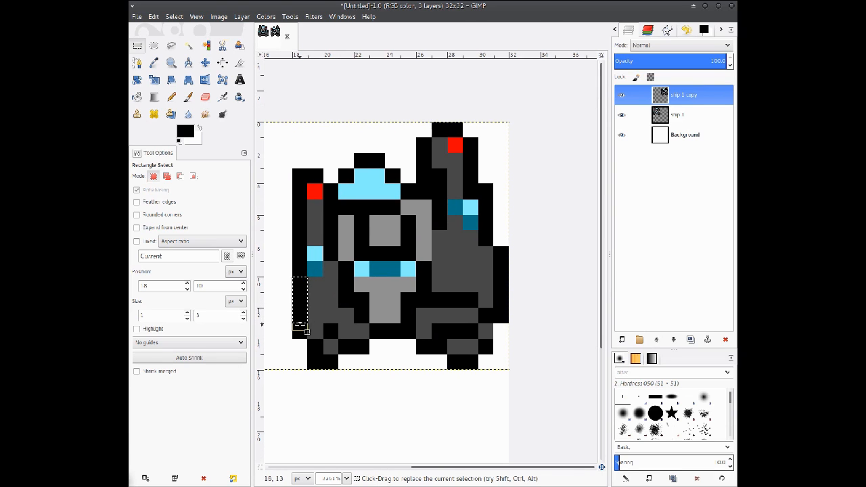
{"action": "key", "text": "ctrl+x"}
{"action": "key", "text": "ctrl+v"}
{"action": "left_click_drag", "start_coordinate": [300, 311], "coordinate": [331, 356]}
{"action": "left_click", "coordinate": [348, 357]}
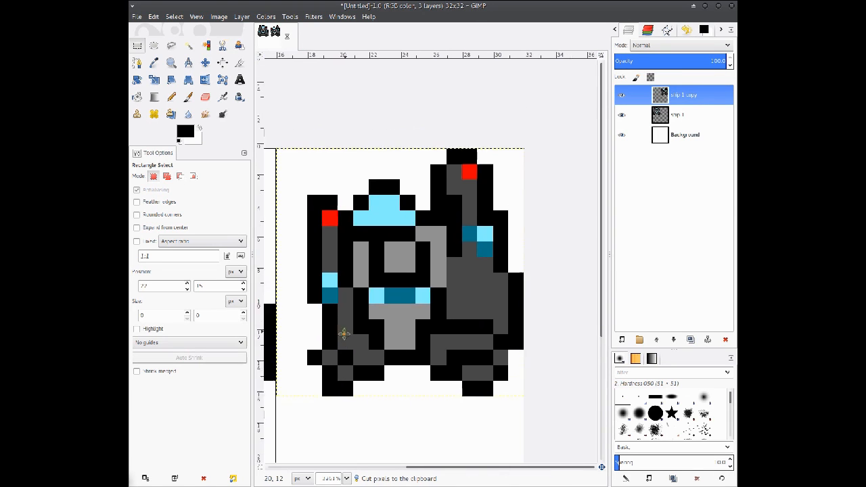
- Move the single black outline pixel between the left red and blue lights one pixel right, and anchor it
{"action": "left_click_drag", "start_coordinate": [309, 242], "coordinate": [317, 251]}
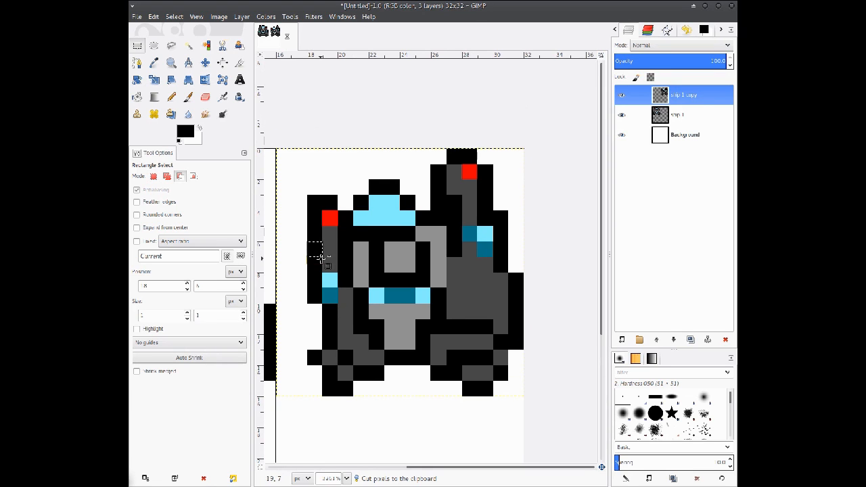
{"action": "key", "text": "ctrl+v"}
{"action": "left_click_drag", "start_coordinate": [321, 251], "coordinate": [330, 251]}
{"action": "left_click", "coordinate": [338, 335]}
- Copy the black outline pixel just above the left foot one pixel to the left, and anchor it
{"action": "left_click_drag", "start_coordinate": [395, 315], "coordinate": [380, 296]}
{"action": "left_click_drag", "start_coordinate": [312, 308], "coordinate": [329, 306]}
{"action": "left_click", "coordinate": [305, 327]}
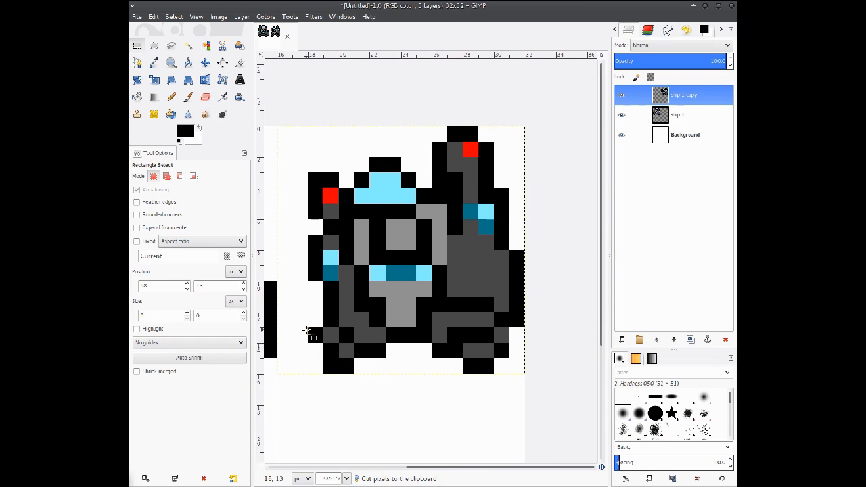
{"action": "left_click", "coordinate": [323, 313]}
{"action": "left_click_drag", "start_coordinate": [322, 312], "coordinate": [332, 323]}
{"action": "key", "text": "ctrl+c"}
{"action": "key", "text": "ctrl+v"}
{"action": "left_click_drag", "start_coordinate": [326, 322], "coordinate": [311, 321]}
{"action": "left_click", "coordinate": [375, 348]}
- Move the black pixel on the left foot's lower outer edge one pixel left, and anchor it
{"action": "mouse_move", "coordinate": [407, 335]}
{"action": "left_mouse_down"}
{"action": "mouse_move", "coordinate": [383, 307]}
{"action": "mouse_move", "coordinate": [386, 332]}
{"action": "mouse_move", "coordinate": [400, 334]}
{"action": "left_mouse_up"}
{"action": "left_click_drag", "start_coordinate": [347, 335], "coordinate": [320, 336]}
{"action": "key", "text": "ctrl+x"}
{"action": "key", "text": "ctrl+v"}
{"action": "left_click", "coordinate": [385, 344]}
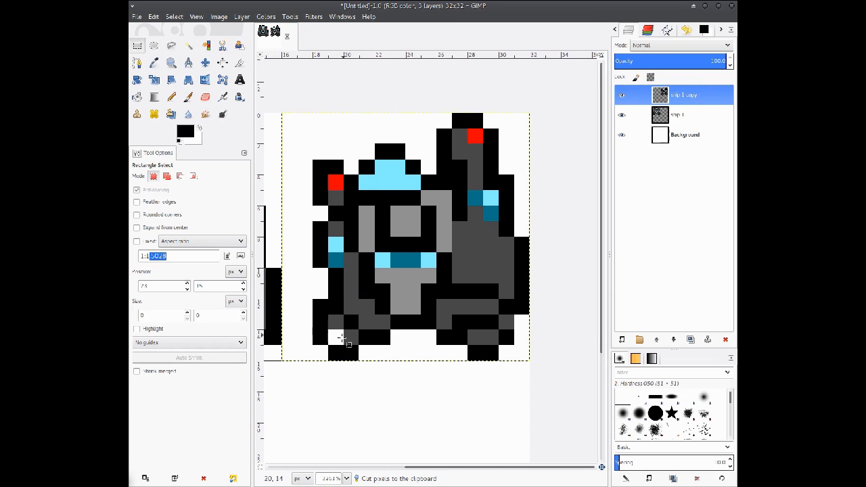
- Sample the dark grey of the left foot and fill the empty pixel inside the foot with it
{"action": "left_click", "coordinate": [154, 63]}
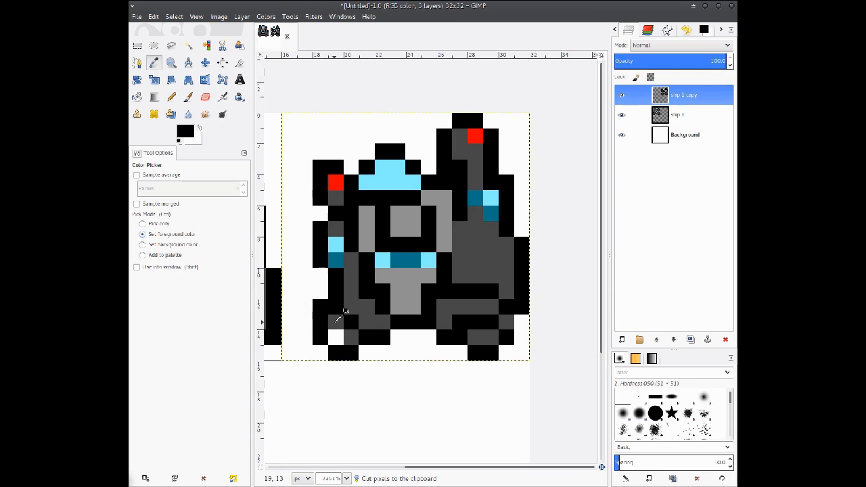
{"action": "left_click", "coordinate": [336, 319]}
{"action": "left_click", "coordinate": [171, 97]}
{"action": "left_click", "coordinate": [338, 338]}
- Compare the original and reworked ships side by side at a reduced magnification
{"action": "left_click_drag", "start_coordinate": [414, 298], "coordinate": [420, 308]}
{"action": "left_click", "coordinate": [171, 62]}
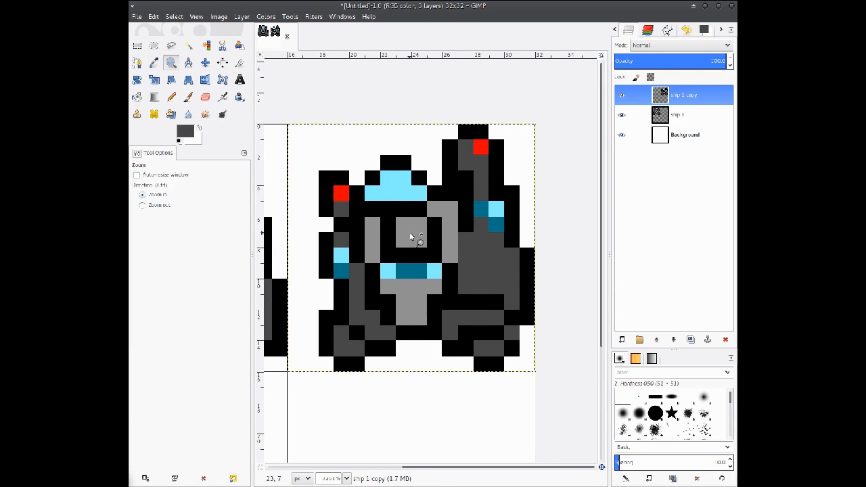
{"action": "left_click", "coordinate": [406, 233], "text": "ctrl"}
{"action": "left_click", "coordinate": [407, 234], "text": "ctrl"}
{"action": "left_click_drag", "start_coordinate": [345, 213], "coordinate": [375, 273]}
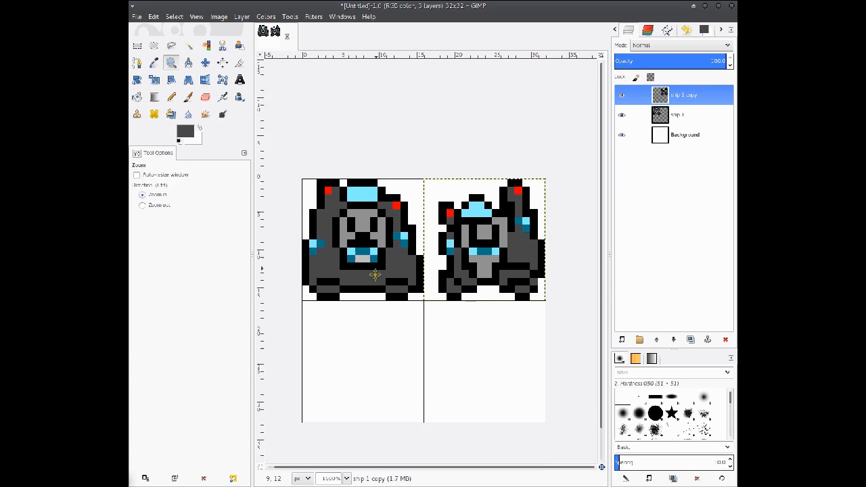
{"action": "left_click", "coordinate": [386, 260], "text": "ctrl"}
{"action": "left_click", "coordinate": [385, 261], "text": "ctrl"}
{"action": "left_click", "coordinate": [388, 269]}
{"action": "left_click", "coordinate": [388, 269]}
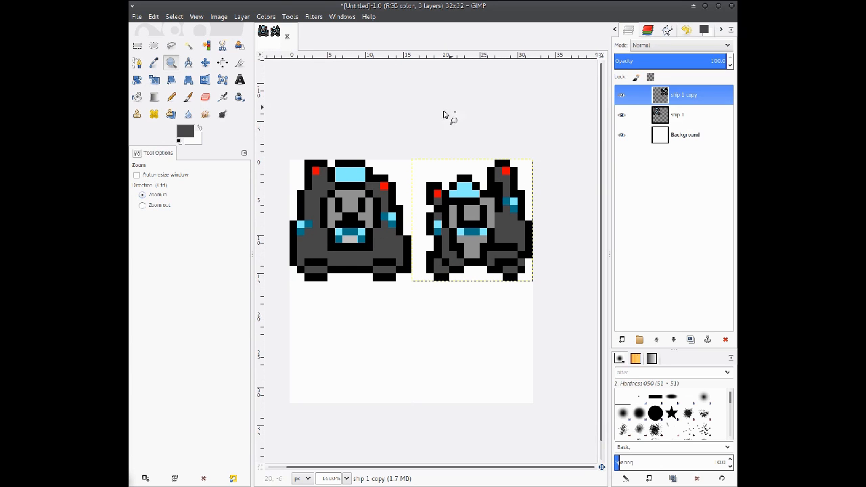
- Scale the whole image to 64 × 64 px with Cubic interpolation
{"action": "left_click", "coordinate": [217, 15]}
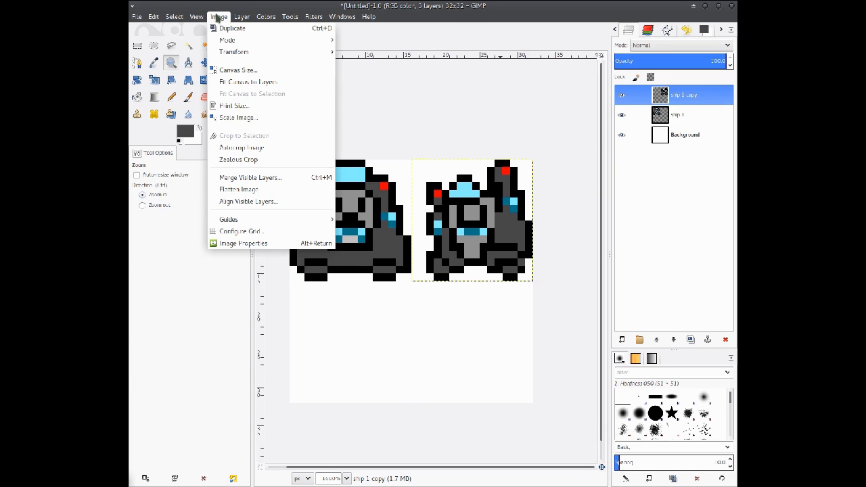
{"action": "left_click", "coordinate": [243, 119]}
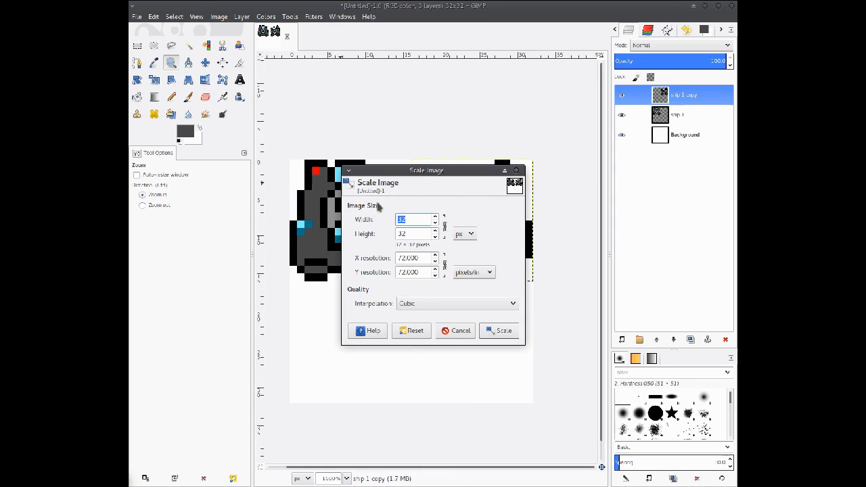
{"action": "left_click", "coordinate": [414, 305]}
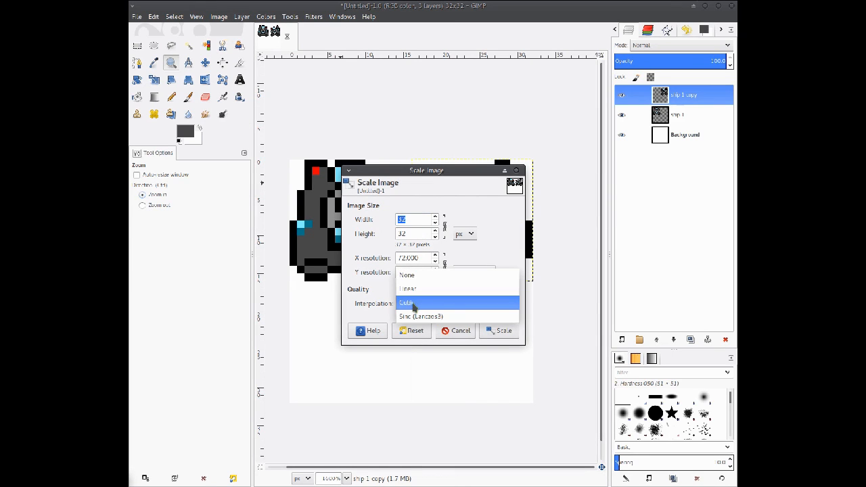
{"action": "left_click", "coordinate": [413, 281]}
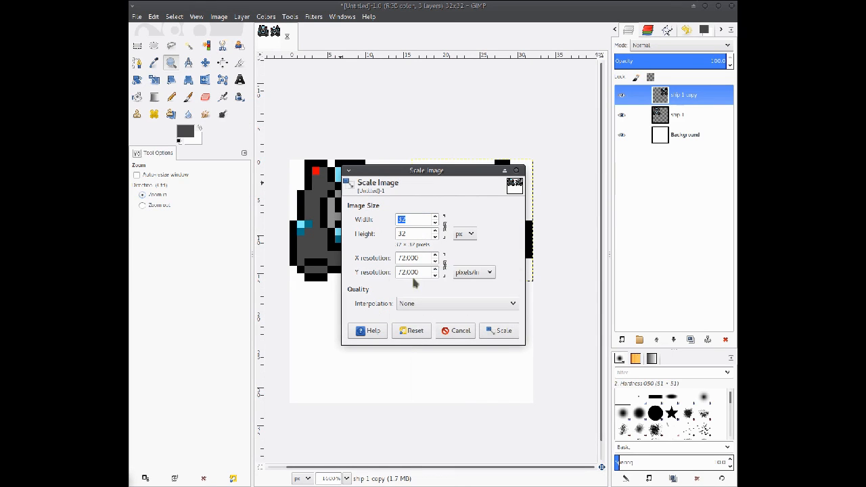
{"action": "left_click", "coordinate": [416, 309]}
{"action": "left_click", "coordinate": [409, 331]}
{"action": "left_click", "coordinate": [413, 221]}
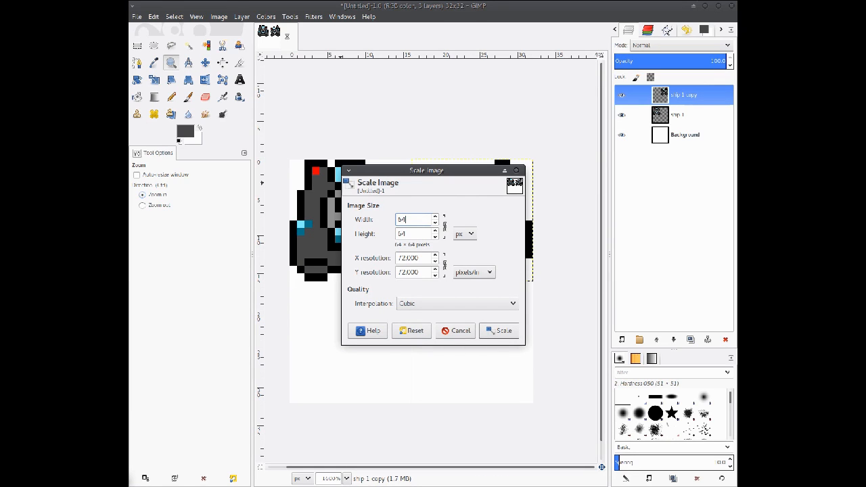
{"action": "left_click", "coordinate": [489, 332]}
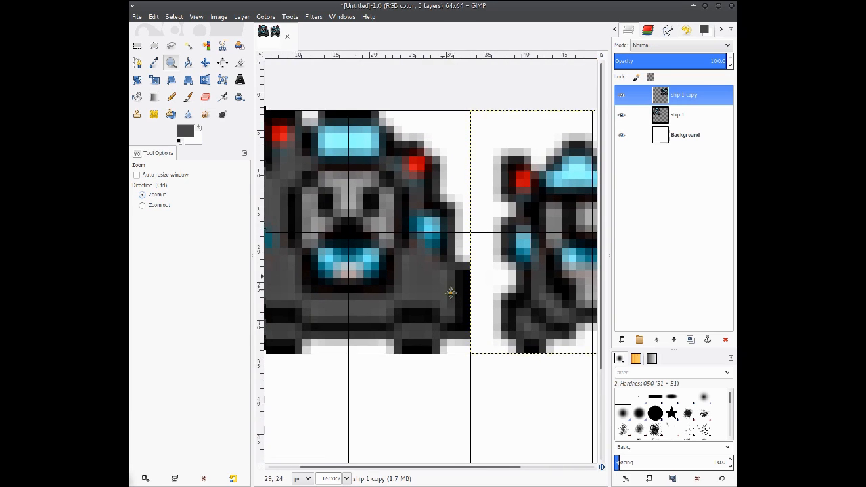
- Examine how the two scaled ships look at several magnifications
{"action": "scroll", "coordinate": [414, 207], "scroll_direction": "down", "scroll_amount": 4}
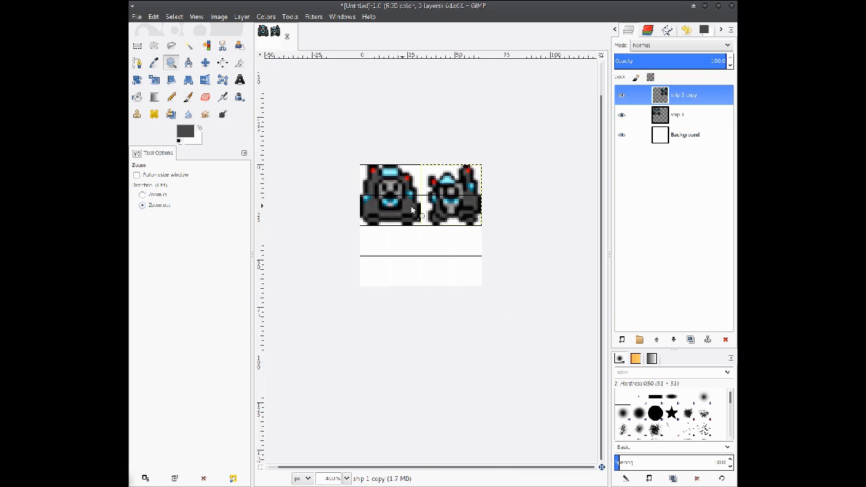
{"action": "scroll", "coordinate": [446, 236], "scroll_direction": "down", "scroll_amount": 2}
{"action": "scroll", "coordinate": [437, 283], "scroll_direction": "up", "scroll_amount": 2}
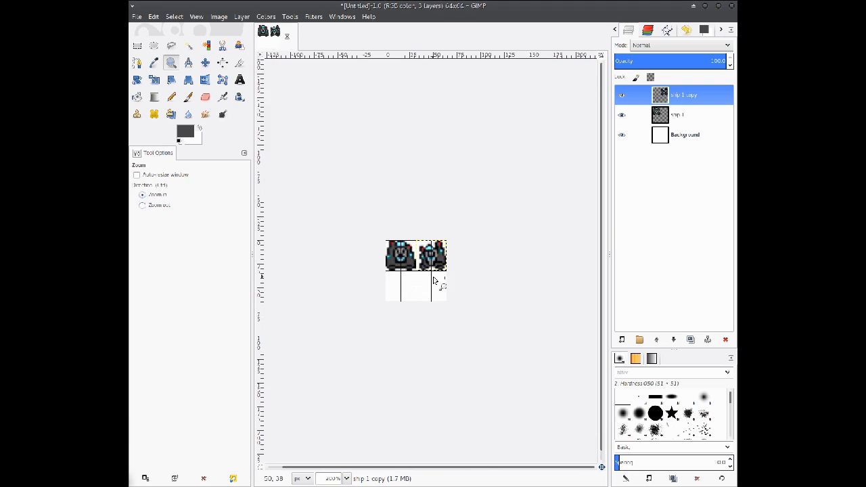
{"action": "scroll", "coordinate": [433, 282], "scroll_direction": "up", "scroll_amount": 2}
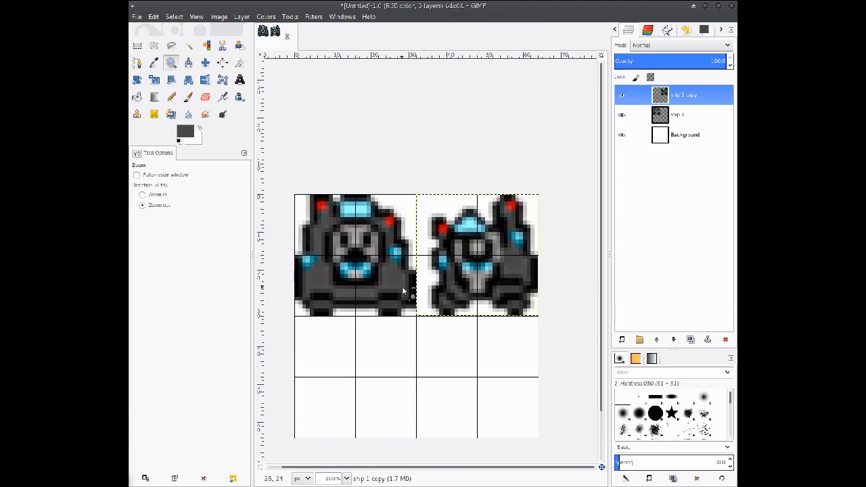
- Undo the Cubic scaling and rescale the whole image to 64 × 64 px with interpolation set to None
{"action": "key", "text": "ctrl+z"}
{"action": "left_click", "coordinate": [218, 17]}
{"action": "left_click", "coordinate": [260, 119]}
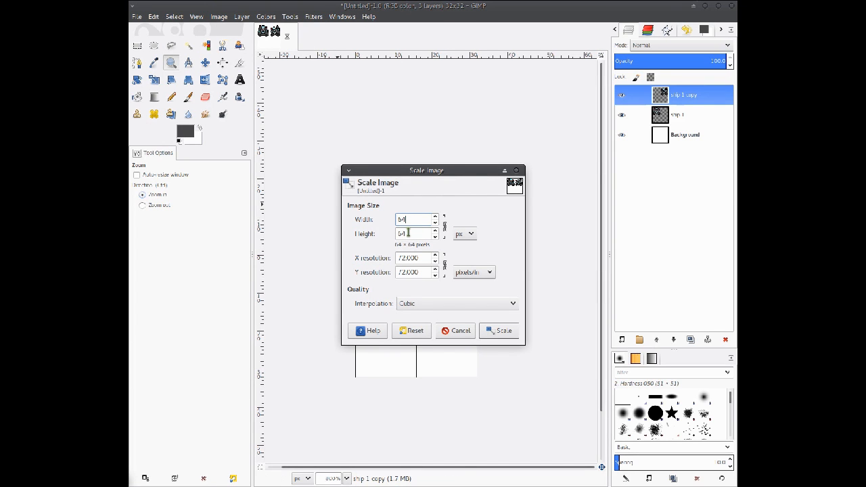
{"action": "left_click", "coordinate": [411, 303]}
{"action": "left_click", "coordinate": [413, 276]}
{"action": "left_click", "coordinate": [500, 330]}
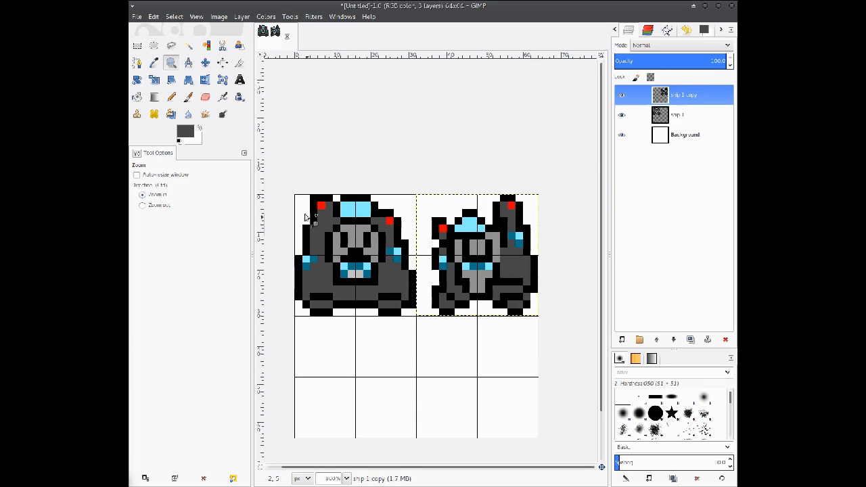
- On the ship 1 layer, pencil three 1 px white pixels over the outer top-left corner of the left tower's black outline
{"action": "scroll", "coordinate": [339, 247], "scroll_direction": "up", "scroll_amount": 2}
{"action": "left_click_drag", "start_coordinate": [293, 202], "coordinate": [351, 224]}
{"action": "scroll", "coordinate": [350, 224], "scroll_direction": "up", "scroll_amount": 2}
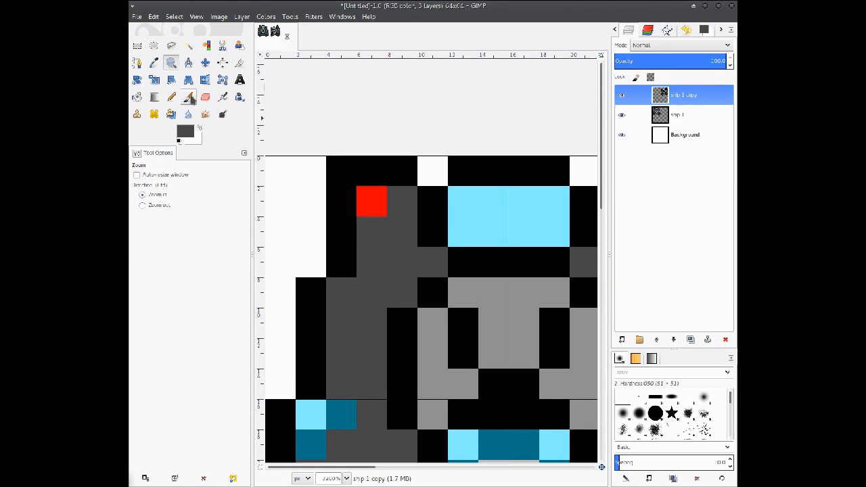
{"action": "left_click", "coordinate": [171, 96]}
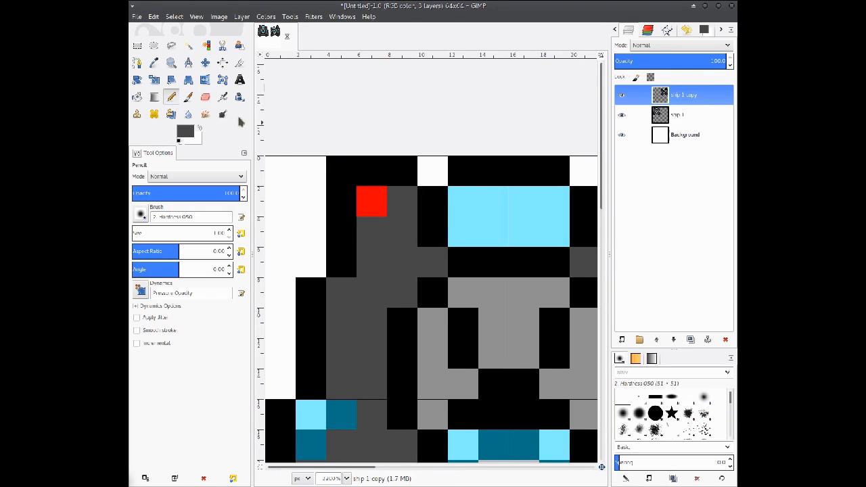
{"action": "key", "text": "x"}
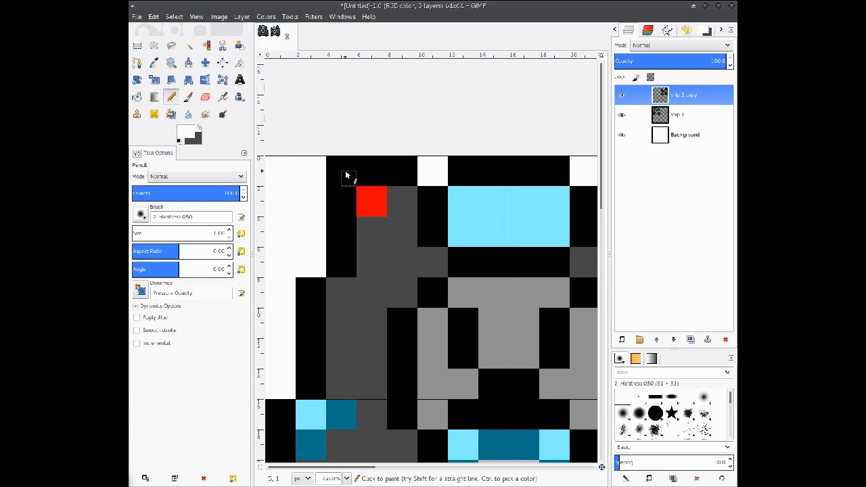
{"action": "key", "text": "Page_Down"}
{"action": "mouse_move", "coordinate": [332, 175]}
{"action": "left_mouse_down"}
{"action": "mouse_move", "coordinate": [331, 165]}
{"action": "mouse_move", "coordinate": [347, 165]}
{"action": "left_mouse_up"}
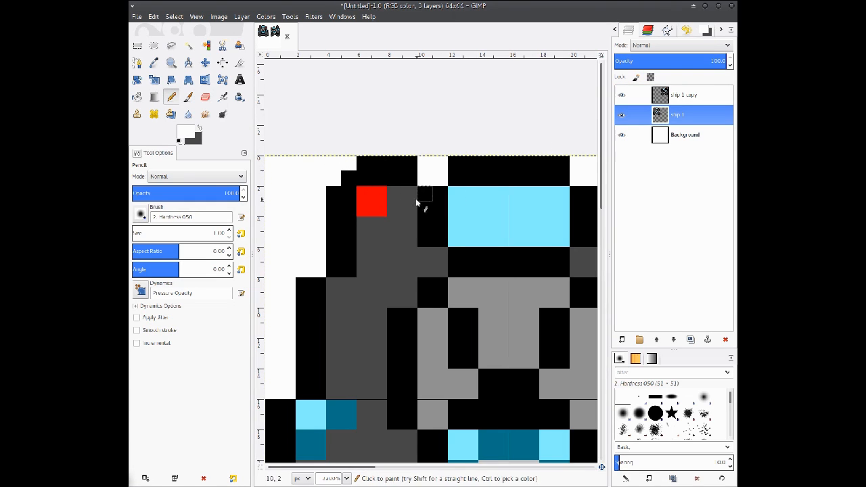
- Paint the lower end of the left tower's outer outline white, cutting away the block's corner with three pixels
{"action": "scroll", "coordinate": [362, 249], "scroll_direction": "down", "scroll_amount": 1}
{"action": "left_click_drag", "start_coordinate": [351, 248], "coordinate": [335, 248]}
{"action": "scroll", "coordinate": [406, 247], "scroll_direction": "right", "scroll_amount": 2}
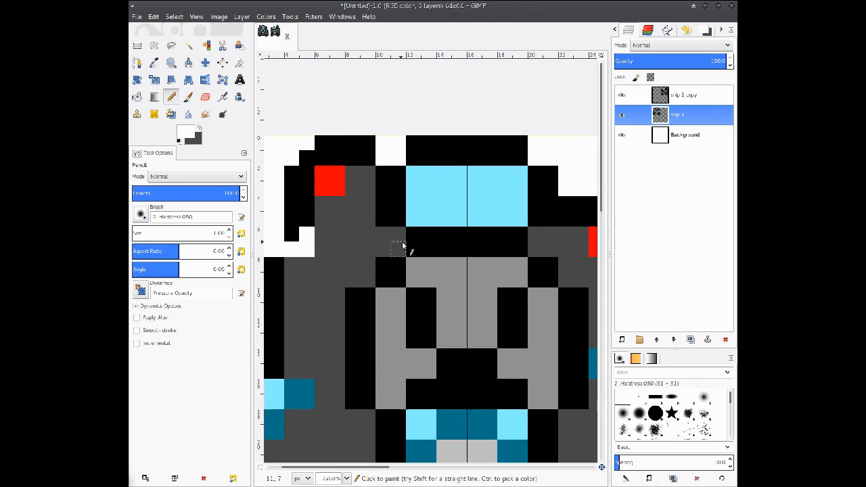
- Copy the pixels of the ship 1 layer to the clipboard and hide the rulers around the canvas
{"action": "left_click", "coordinate": [171, 64]}
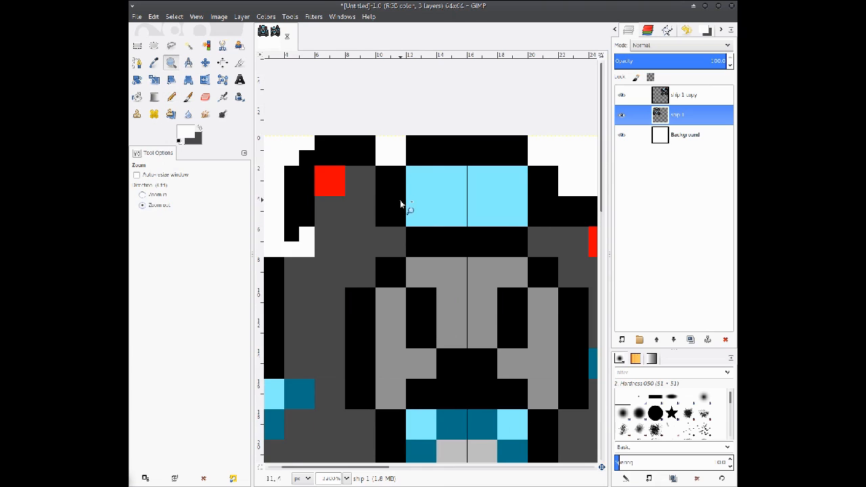
{"action": "left_click", "coordinate": [402, 203], "text": "ctrl"}
{"action": "left_click", "coordinate": [402, 203], "text": "ctrl"}
{"action": "left_click", "coordinate": [402, 203], "text": "ctrl"}
{"action": "left_click", "coordinate": [402, 203], "text": "ctrl"}
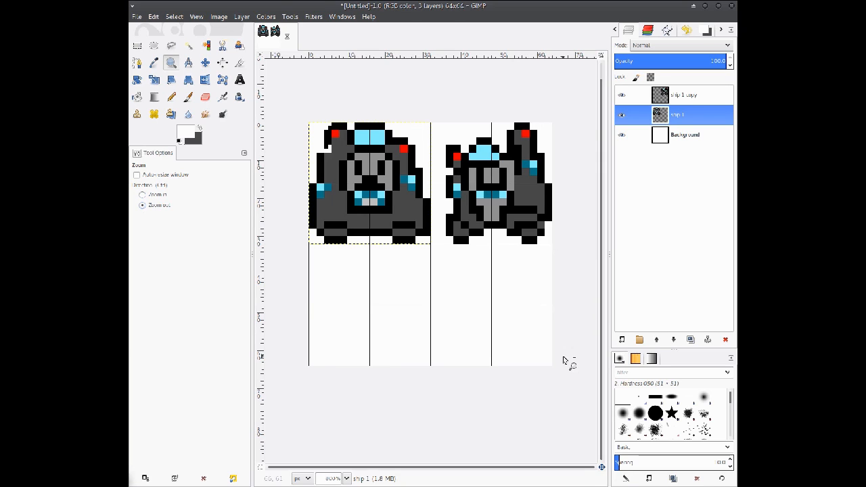
{"action": "key", "text": "ctrl+c"}
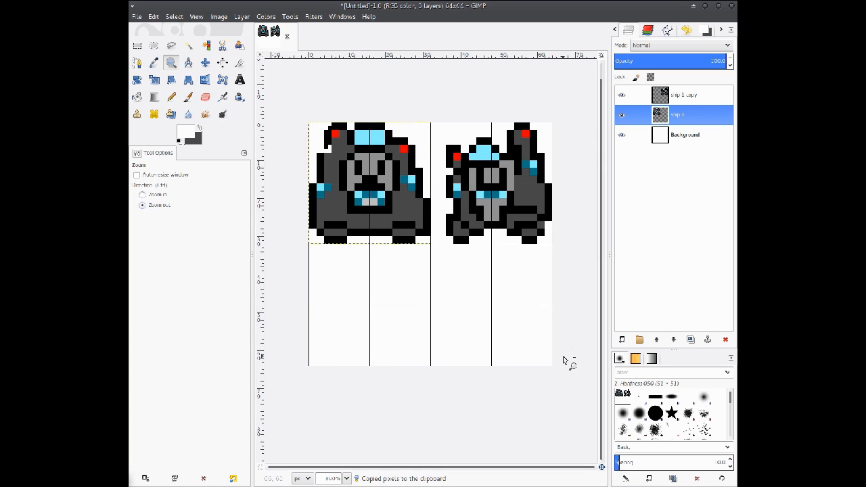
{"action": "key", "text": "ctrl+shift+r"}
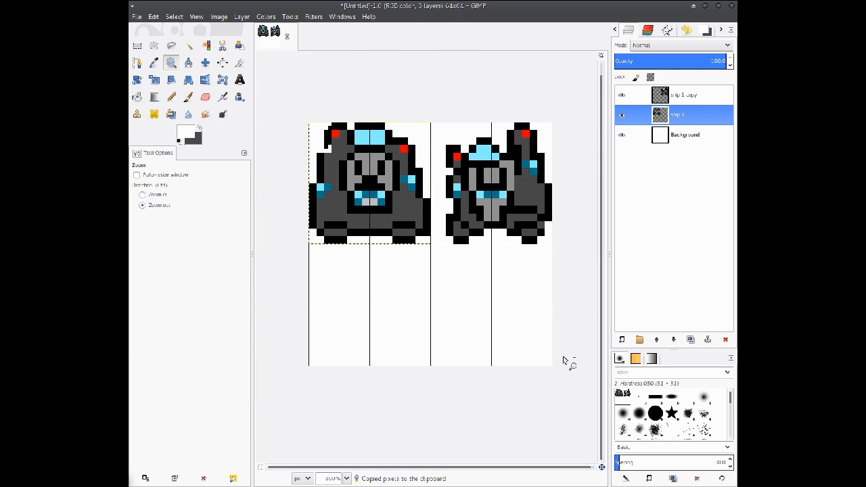